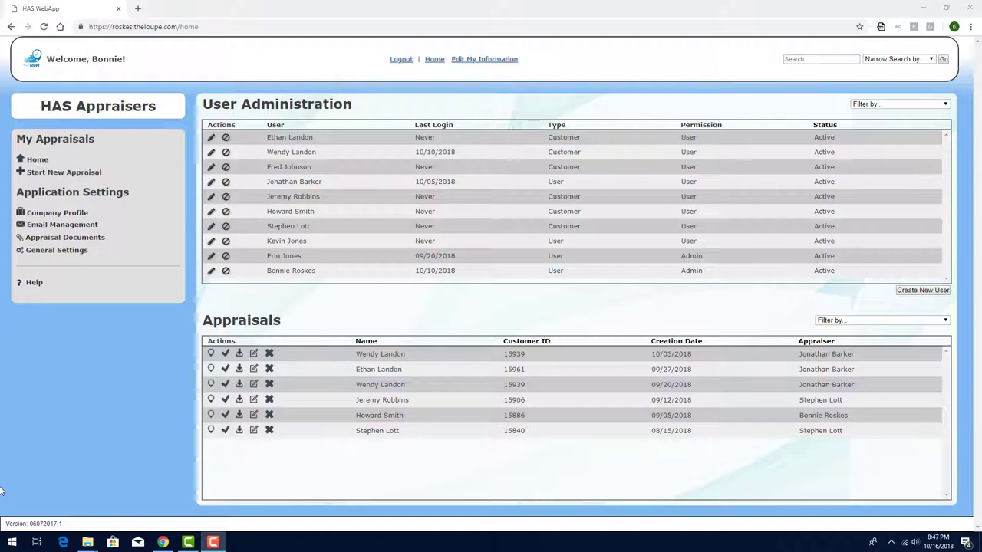
# Start a new appraisal and search the client list by the client's last name
pyautogui.click(83, 174)
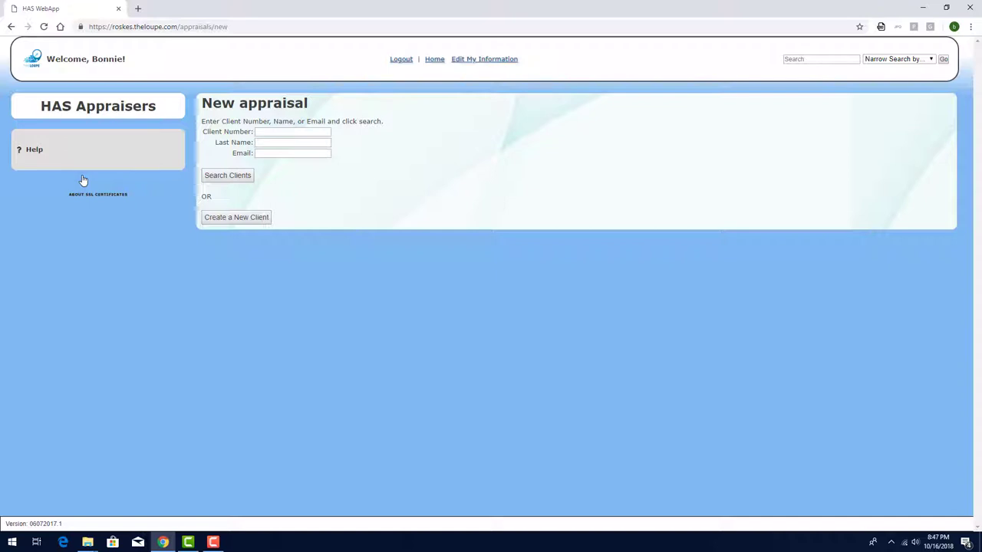
pyautogui.click(292, 142)
pyautogui.write('johnson')
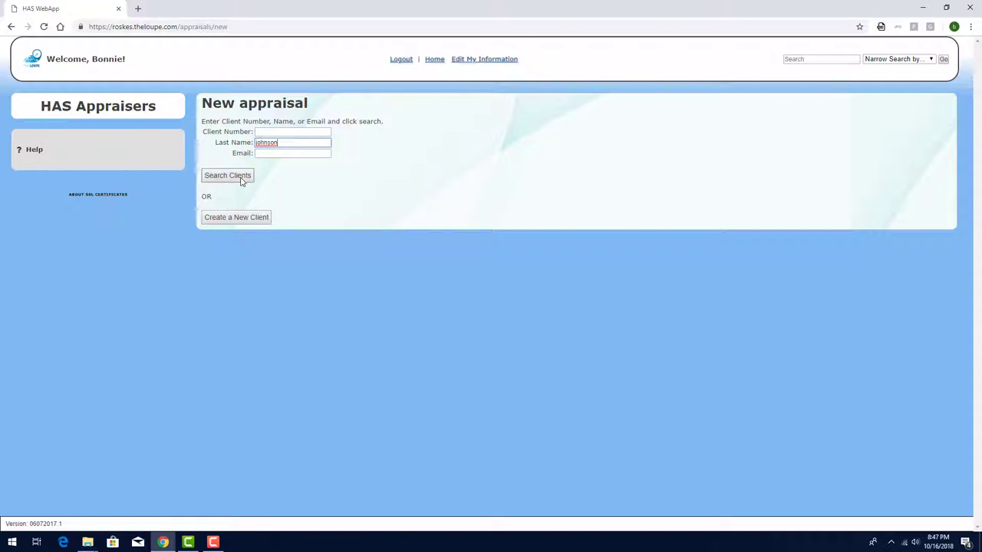
pyautogui.click(228, 175)
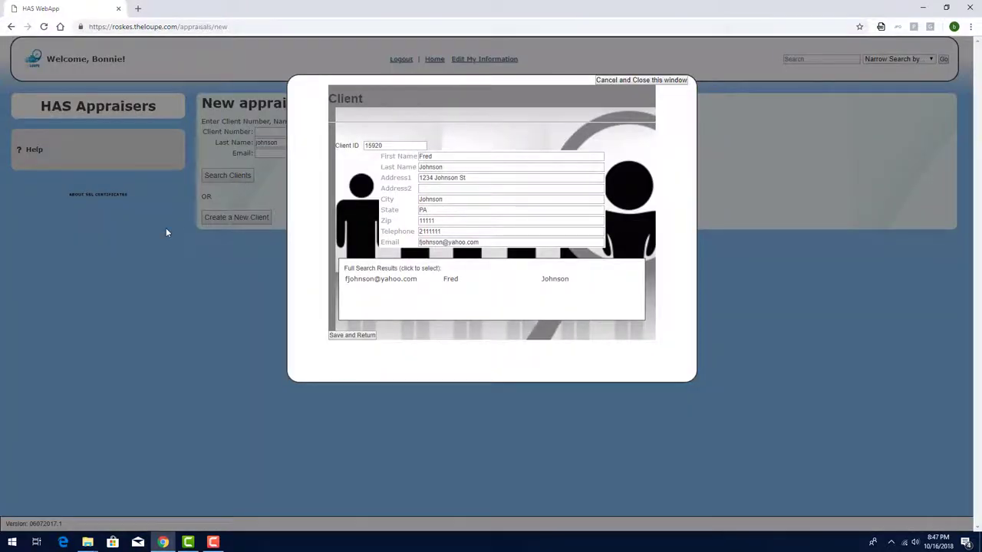
# Use the found client, choose Estate Appraisal, and enter the deceased's name
pyautogui.click(352, 335)
pyautogui.click(296, 239)
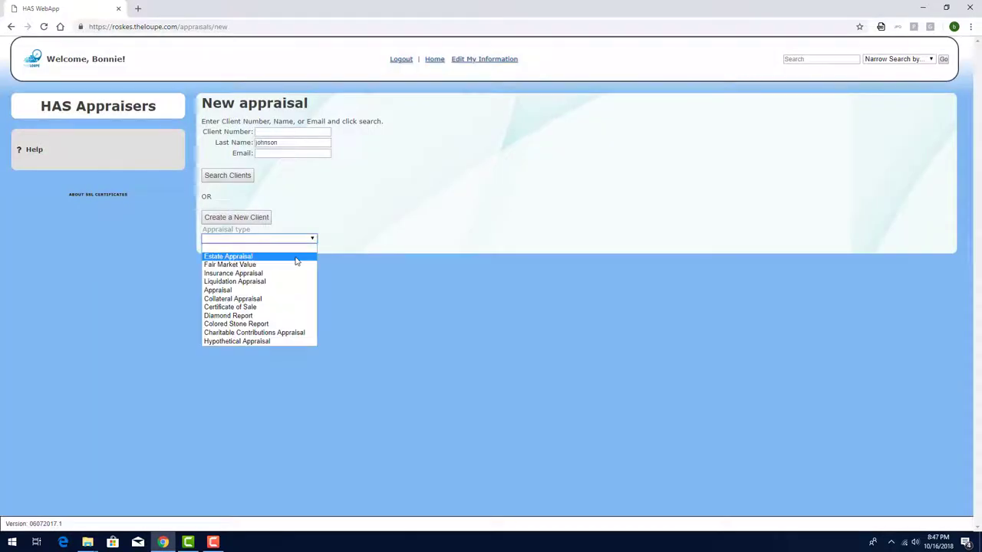
pyautogui.click(298, 256)
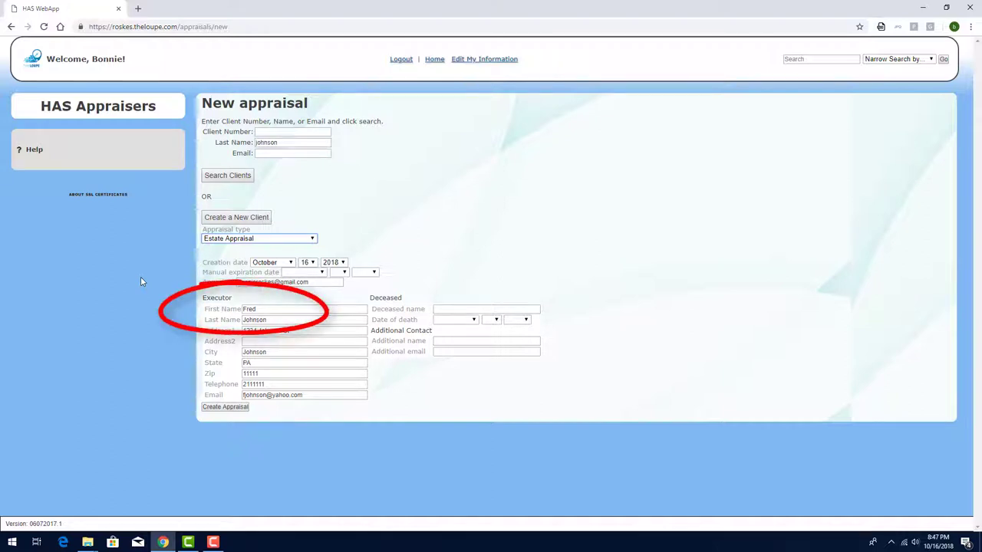
pyautogui.click(477, 310)
# Set the date of death to April 5, 2017
pyautogui.click(461, 319)
pyautogui.click(465, 363)
pyautogui.click(491, 319)
pyautogui.click(491, 380)
pyautogui.click(516, 319)
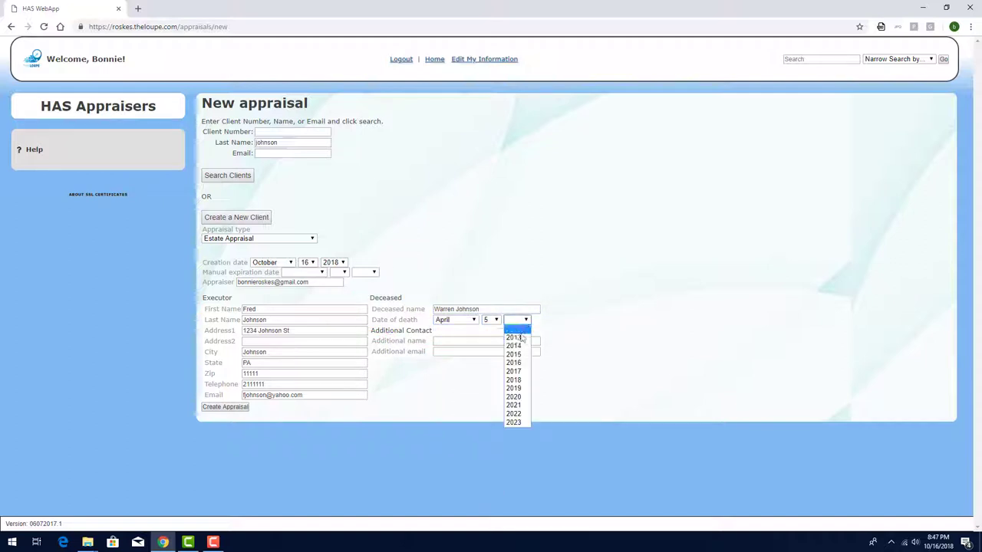
pyautogui.click(519, 374)
# Enter the additional contact's name and e-mail address
pyautogui.click(516, 341)
pyautogui.press('Tab')
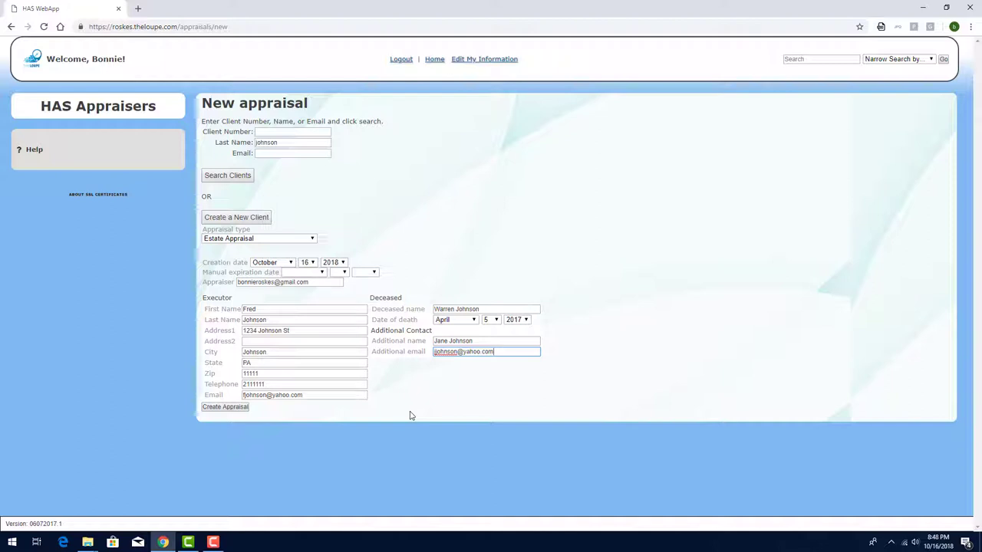
# Create the appraisal and mark the 10x Loupe, MM Gauge and Gold Tester as used
pyautogui.click(225, 406)
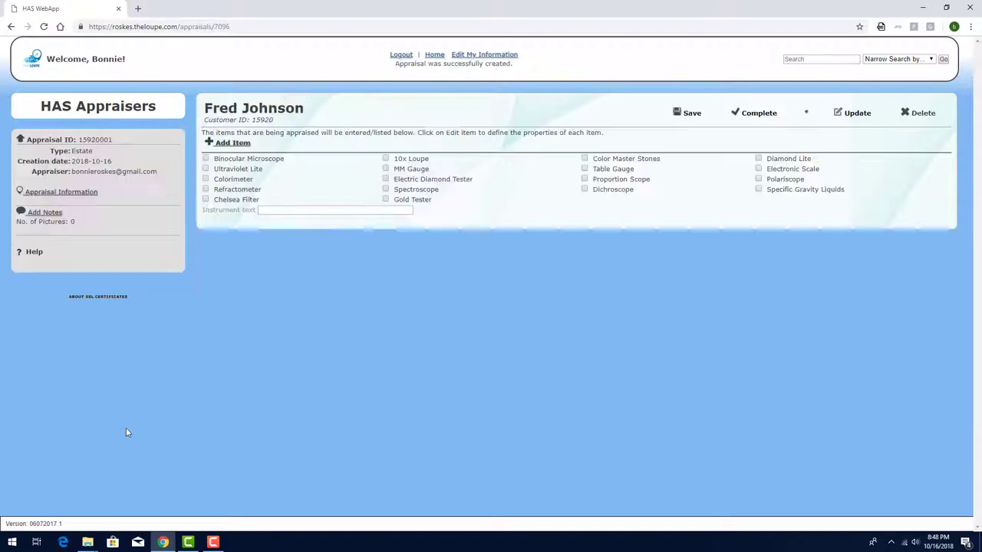
pyautogui.click(385, 158)
pyautogui.click(385, 168)
pyautogui.click(386, 199)
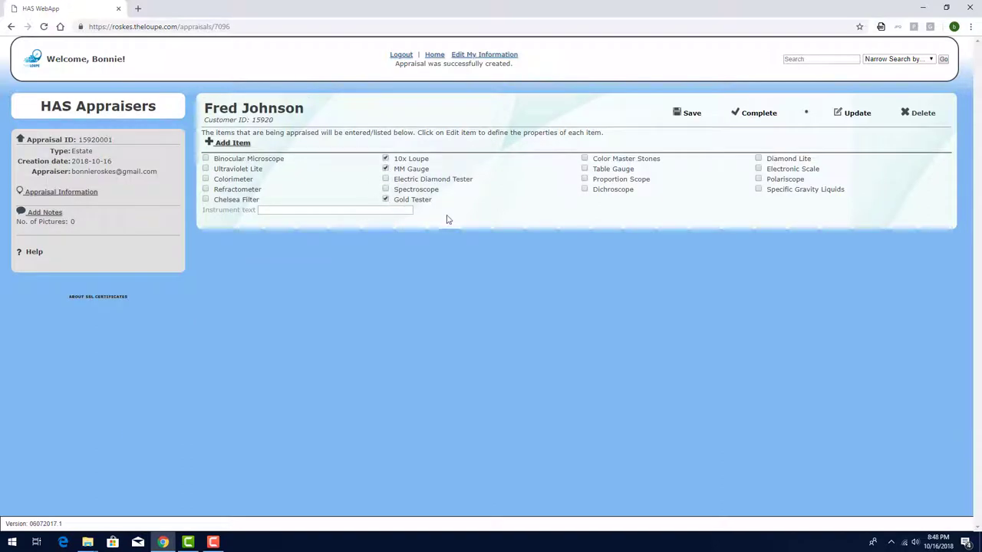
# Add a Watch item and upload two Rolex photos to it
pyautogui.click(232, 143)
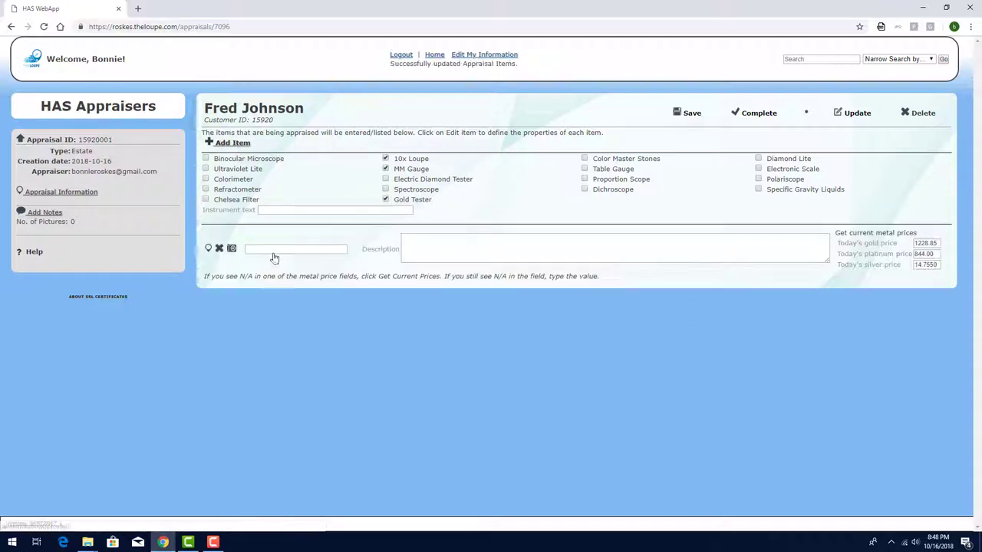
pyautogui.click(273, 252)
pyautogui.click(272, 343)
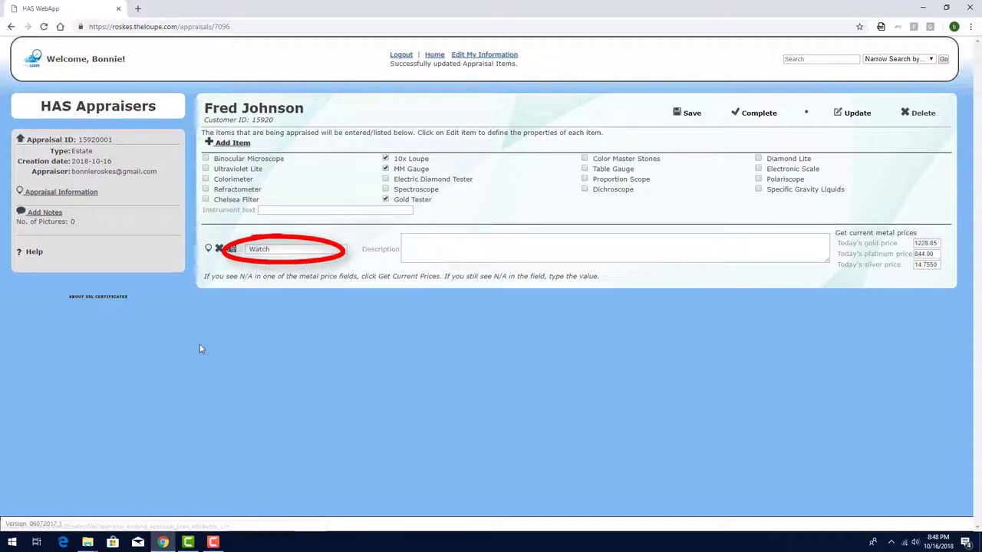
pyautogui.click(232, 249)
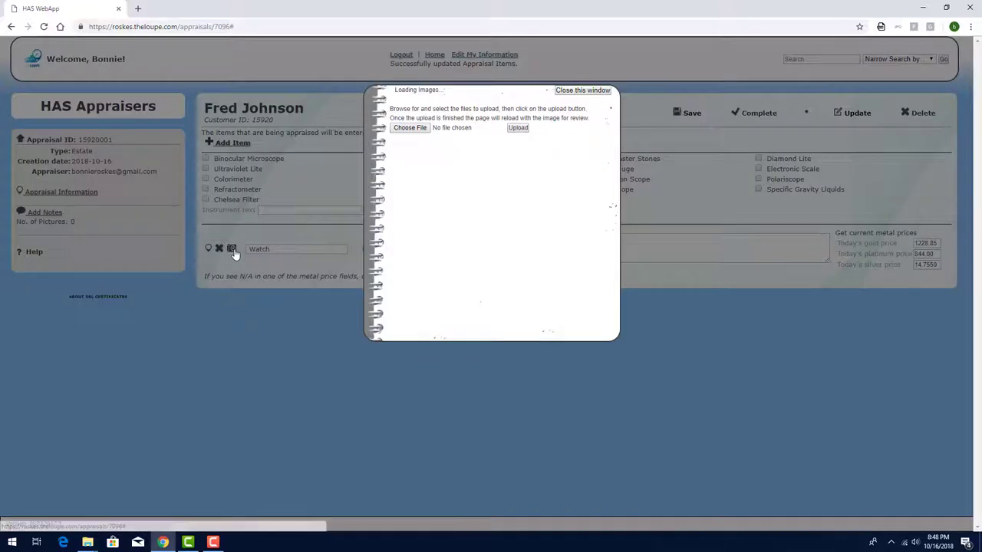
pyautogui.click(410, 127)
pyautogui.doubleClick(721, 300)
pyautogui.click(421, 129)
pyautogui.doubleClick(783, 283)
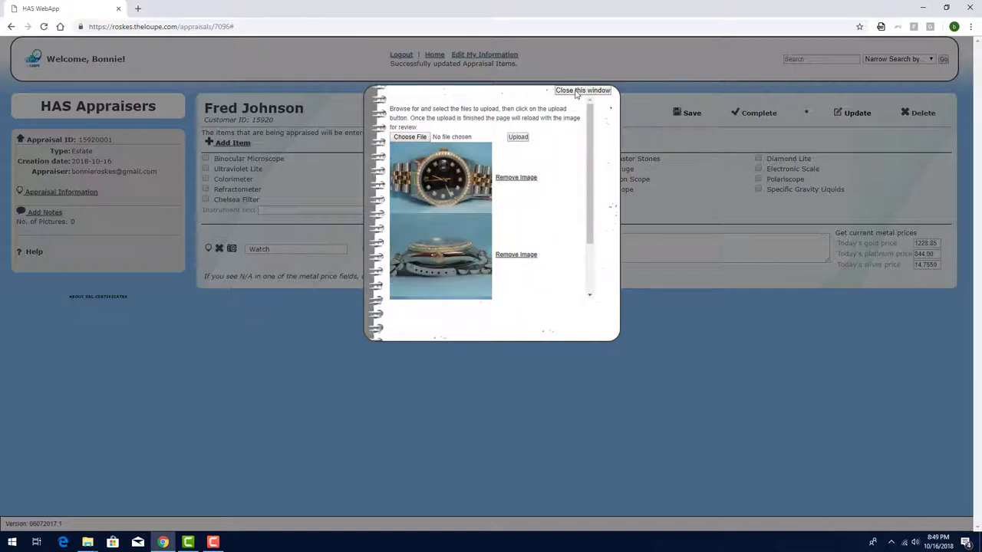
# Paste the Rolex Oyster Perpetual Datejust description into the Watch item, then open its detail page
pyautogui.click(575, 90)
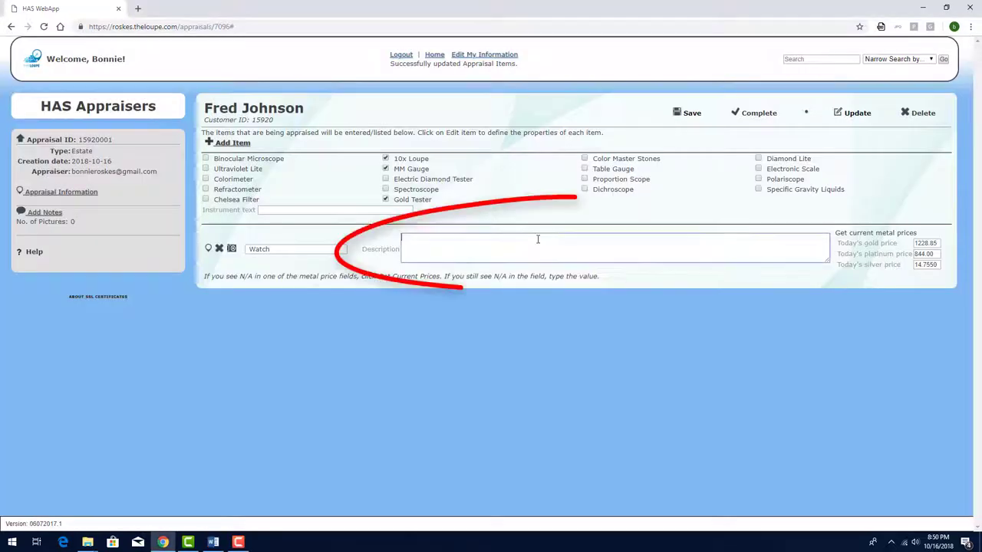
pyautogui.write("One pre-owned stainless steel and 18kt yellow gold Rolex Oyster Perpetual Datejust wrist watch. The watch has had some aftermarket modifications. It features an aftermarket black ten (10) diamond dial with the date at three o'clock. It has gold aftermarket hands and a second's hand. It has an 18kt yellow gold aftermarket diamond bezel set with fifty-four (54) round full cut diamonds in shared prong settings. The watch has a stainless steel and 18kt yellow gold Jubilee bracelet stamped #62523H-18 SD 16. It has #455 end tabs. The watch dates to c. 1989.")
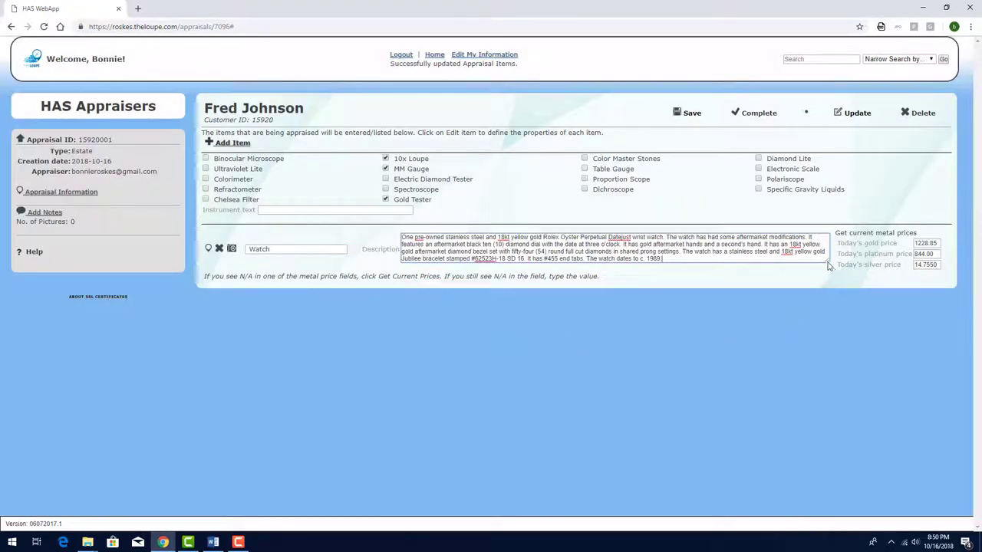
pyautogui.moveTo(829, 265); pyautogui.dragTo(831, 267)
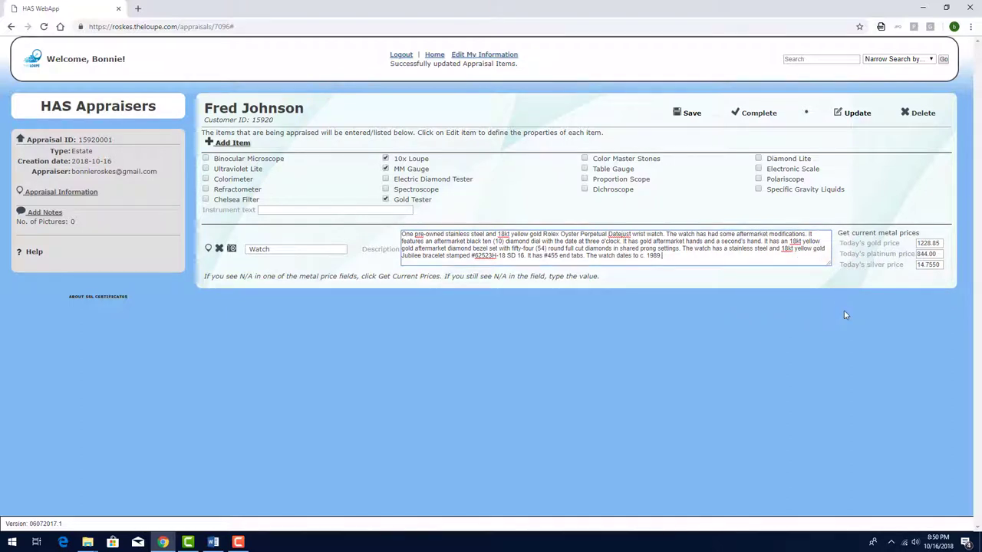
pyautogui.click(208, 249)
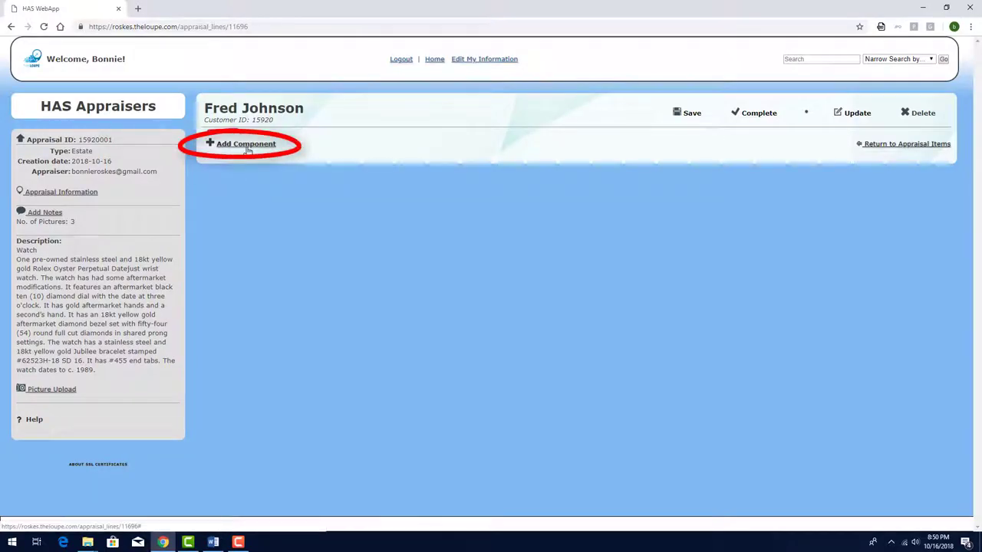
# Add a Watches component and set its brand to Rolex
pyautogui.click(248, 151)
pyautogui.click(307, 168)
pyautogui.click(317, 191)
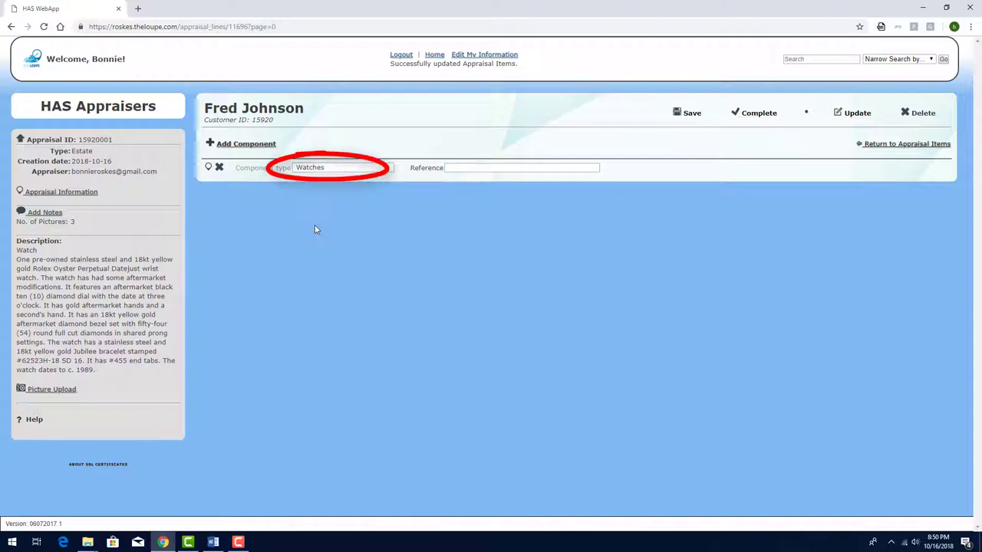
pyautogui.click(209, 169)
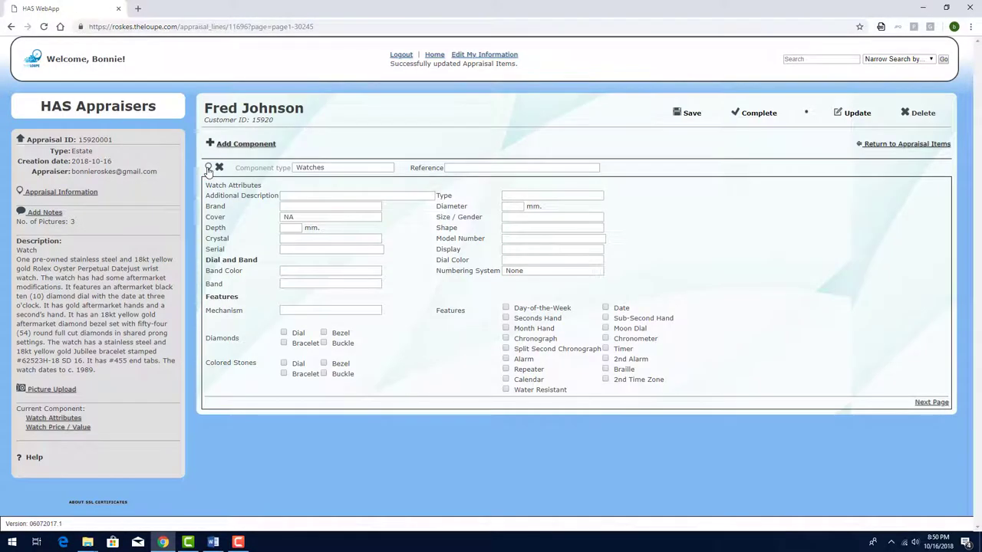
pyautogui.click(318, 207)
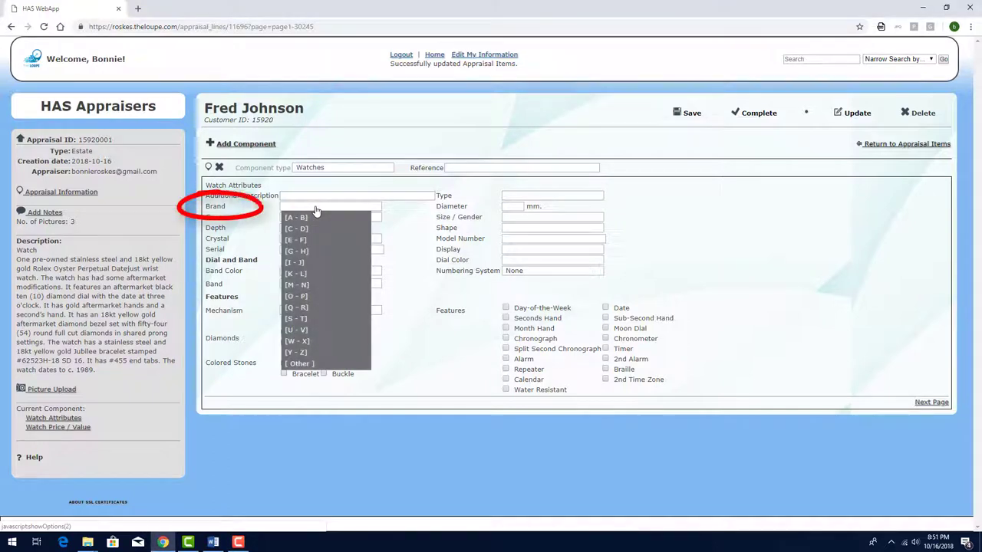
pyautogui.click(320, 307)
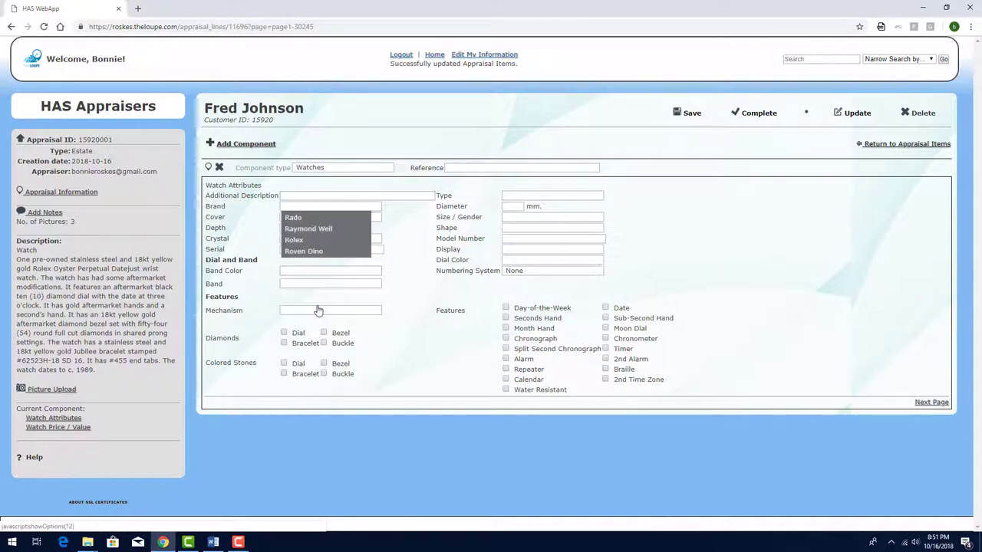
pyautogui.click(293, 242)
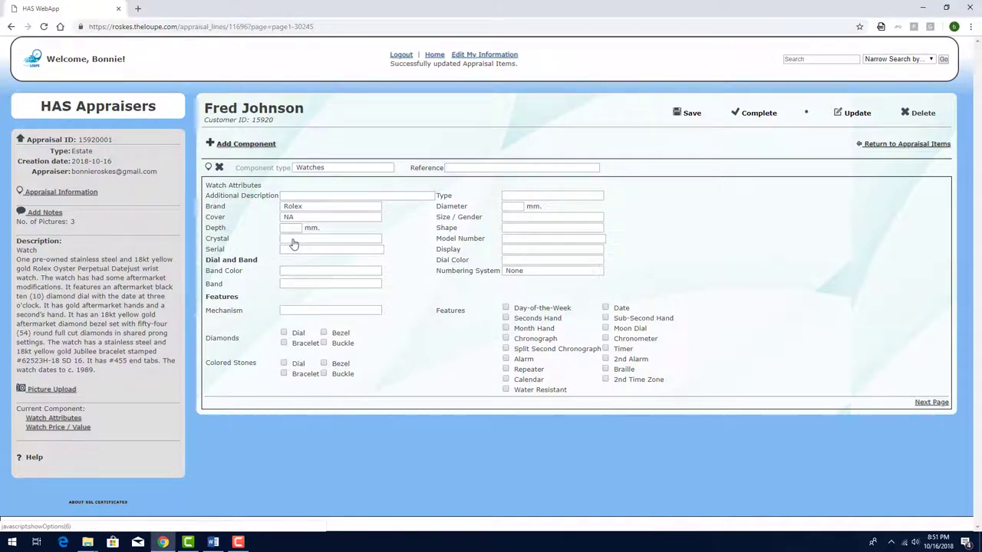
# Set the watch to a Wrist Watch, 38 diameter, Mens size, Round case
pyautogui.click(537, 196)
pyautogui.click(536, 220)
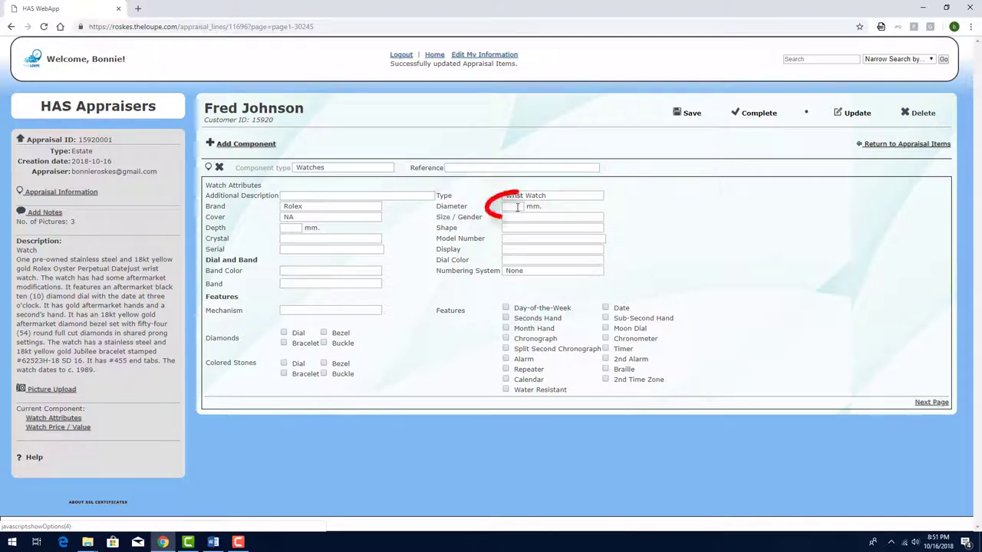
pyautogui.click(518, 207)
pyautogui.write('38')
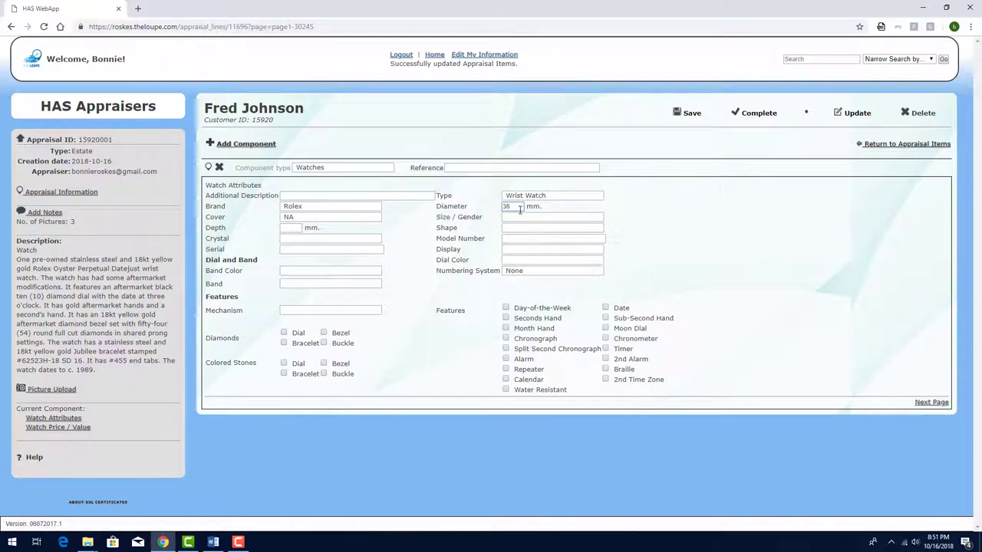
pyautogui.click(522, 217)
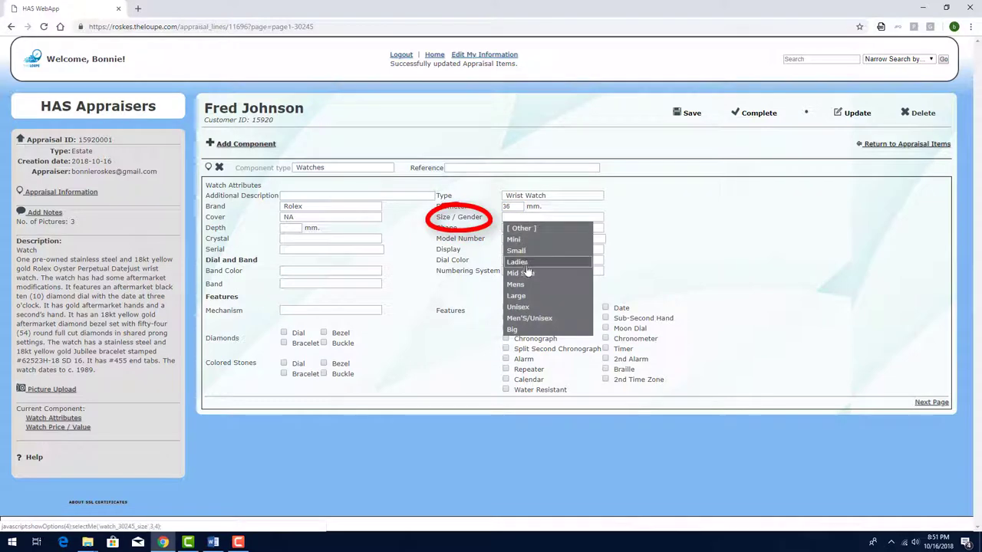
pyautogui.click(527, 282)
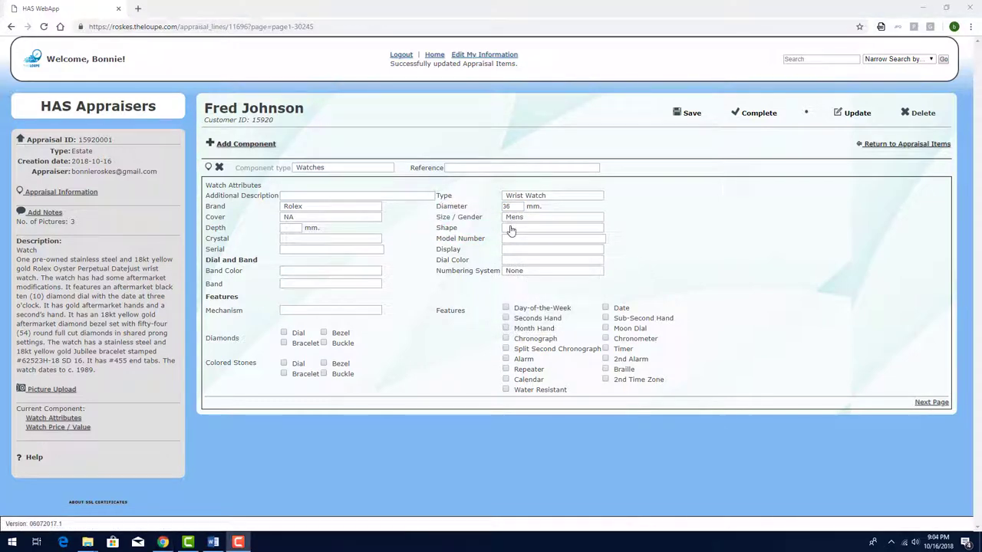
pyautogui.click(512, 228)
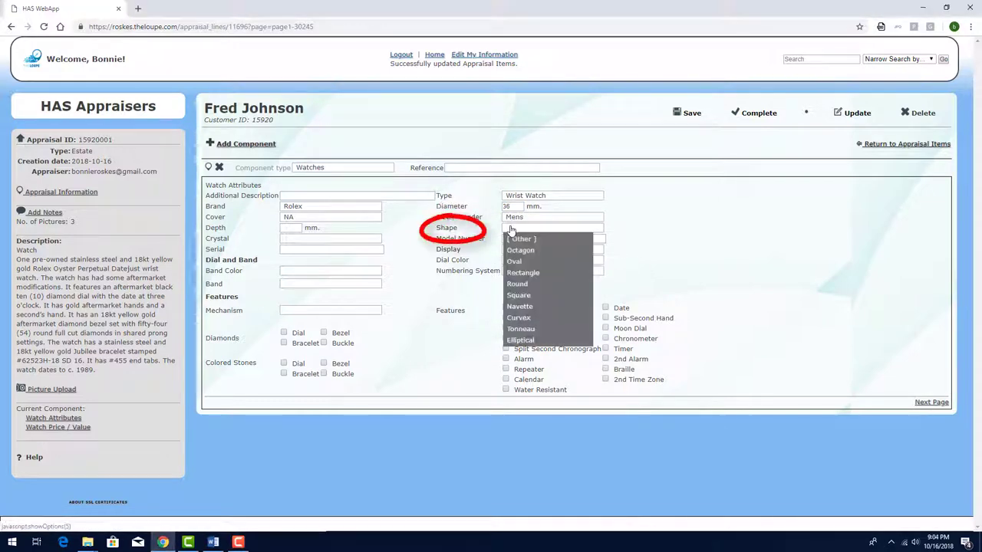
pyautogui.click(517, 284)
# Set Sapphire crystal, model number 16233 and serial number L68xxxx
pyautogui.click(359, 239)
pyautogui.click(312, 286)
pyautogui.click(568, 238)
pyautogui.write('16233')
pyautogui.press('Tab')
pyautogui.write('L68xxxx')
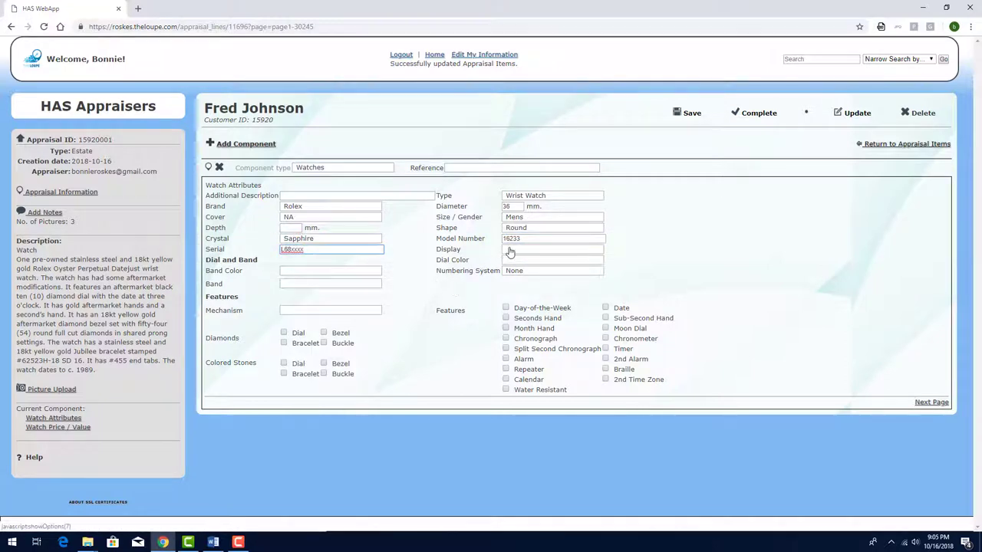
# Set an Analog display, Black dial, and Round Full Cut Diamonds numbering
pyautogui.click(510, 250)
pyautogui.click(512, 260)
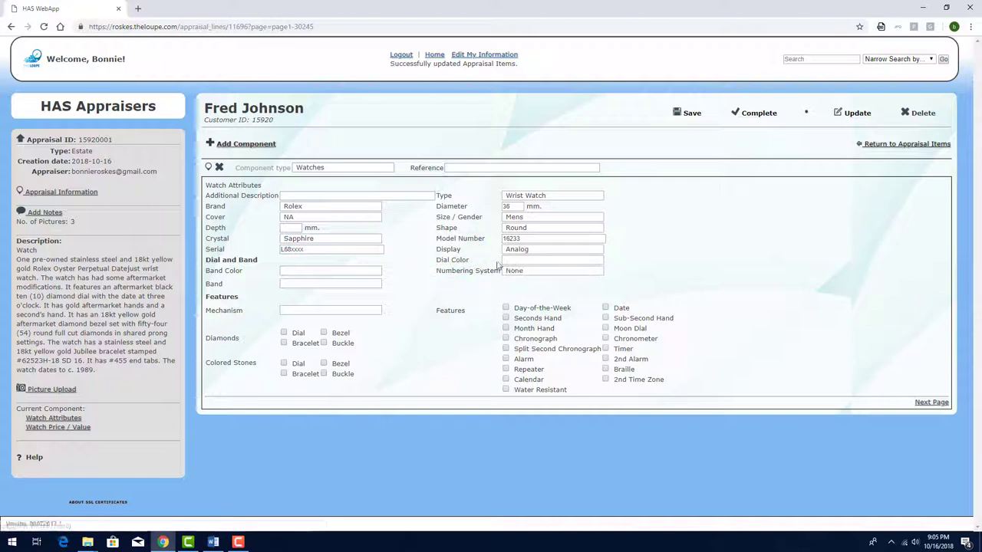
pyautogui.click(504, 262)
pyautogui.click(511, 272)
pyautogui.click(508, 284)
pyautogui.click(518, 272)
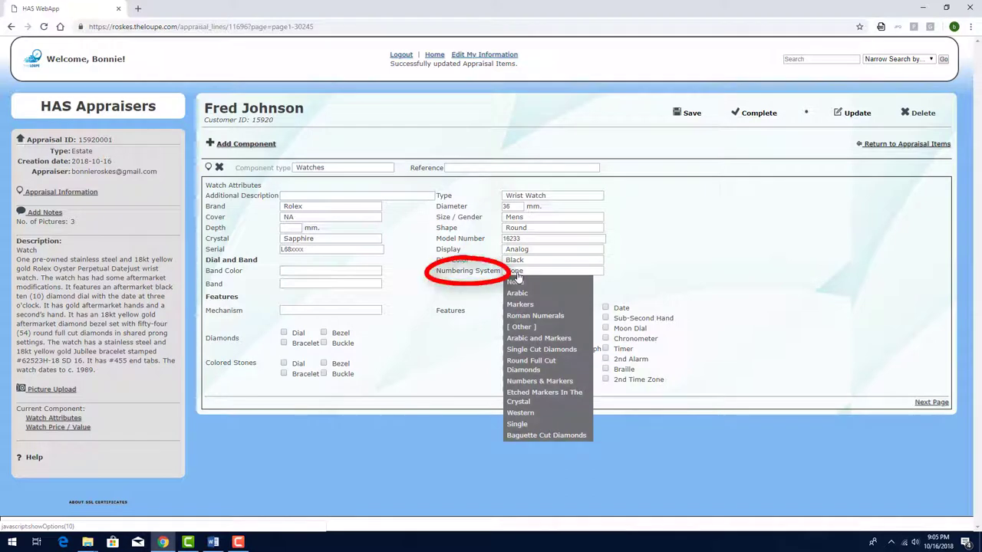
pyautogui.click(520, 364)
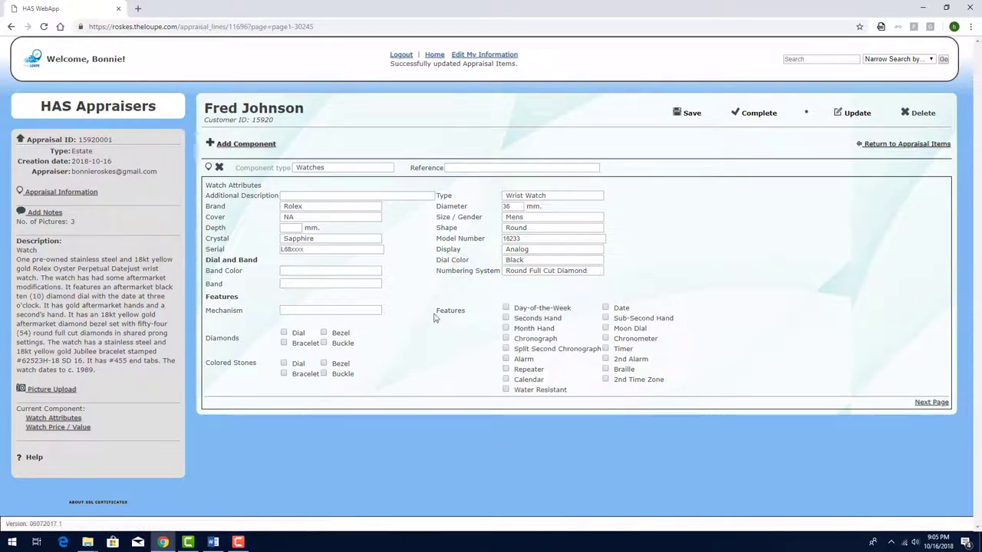
# Set a Stainless Steel And Gold Jubilee band and Automatic mechanism
pyautogui.click(375, 273)
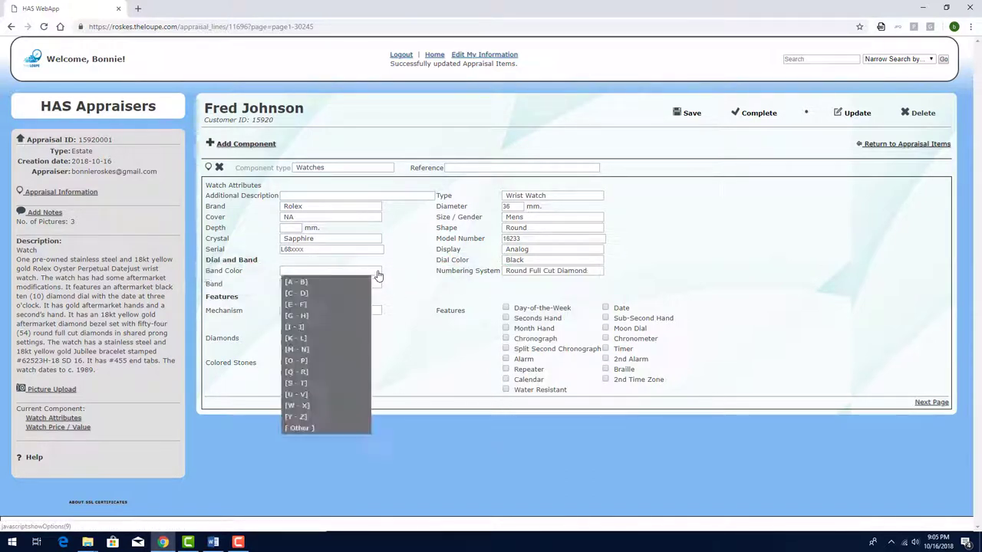
pyautogui.click(297, 383)
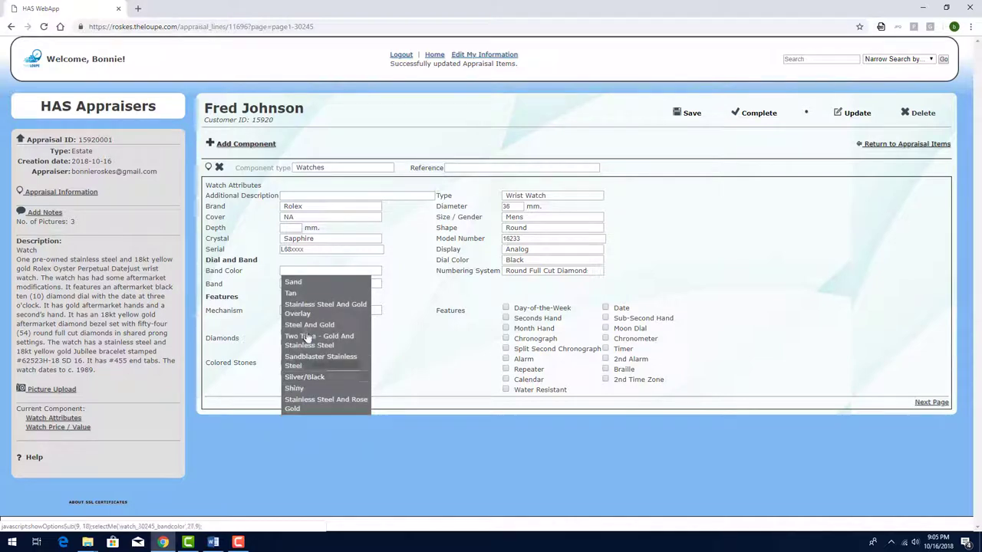
pyautogui.click(303, 309)
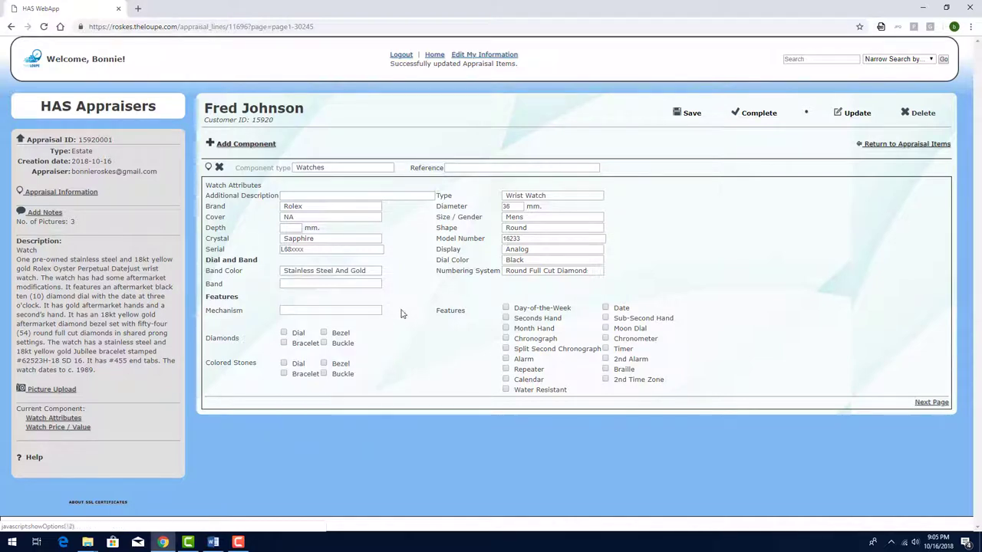
pyautogui.click(350, 290)
pyautogui.click(331, 339)
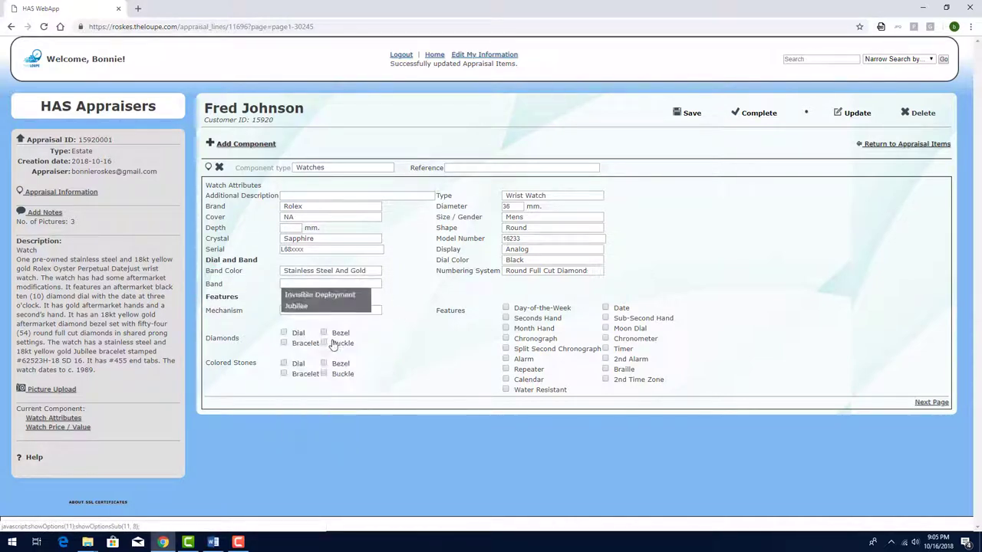
pyautogui.click(297, 306)
pyautogui.click(355, 311)
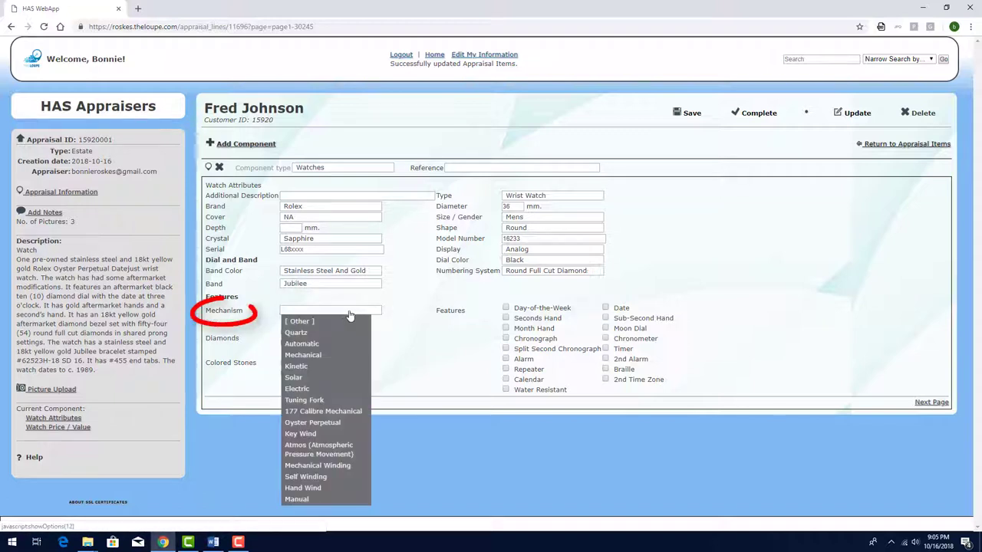
pyautogui.click(325, 345)
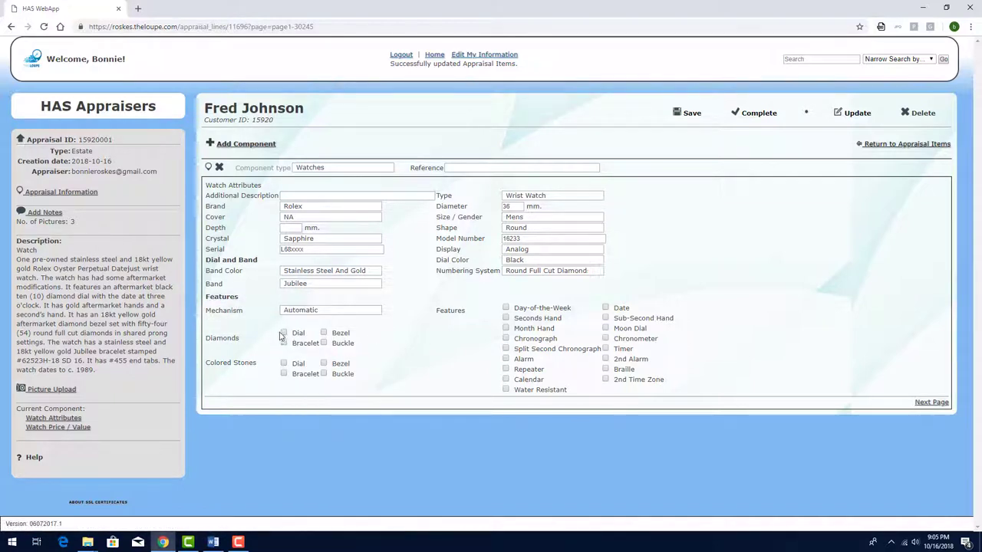
# Tick diamond dial, date and chronometer, and note 'Crystal may be alter market'
pyautogui.click(305, 335)
pyautogui.click(606, 308)
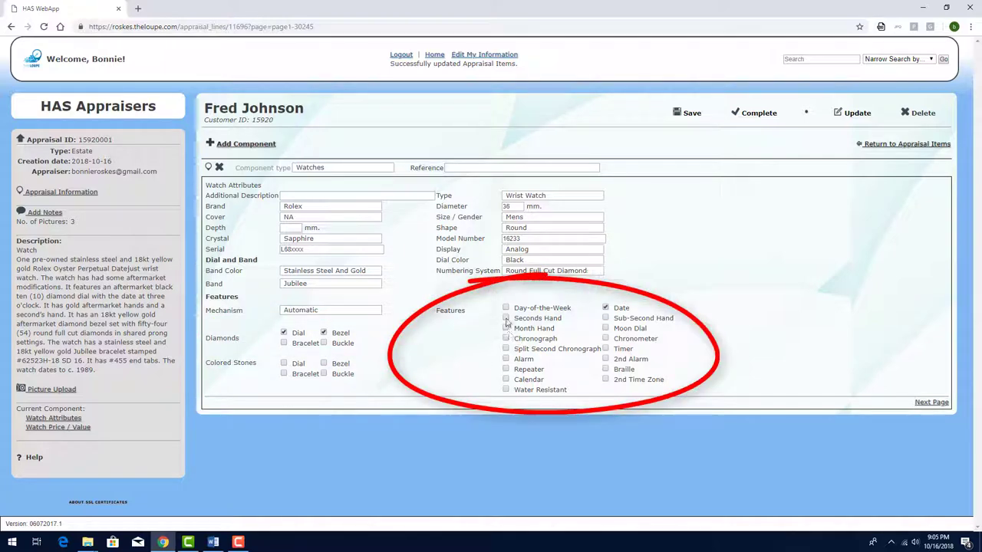
pyautogui.click(605, 339)
pyautogui.click(348, 196)
pyautogui.write('Crystal m')
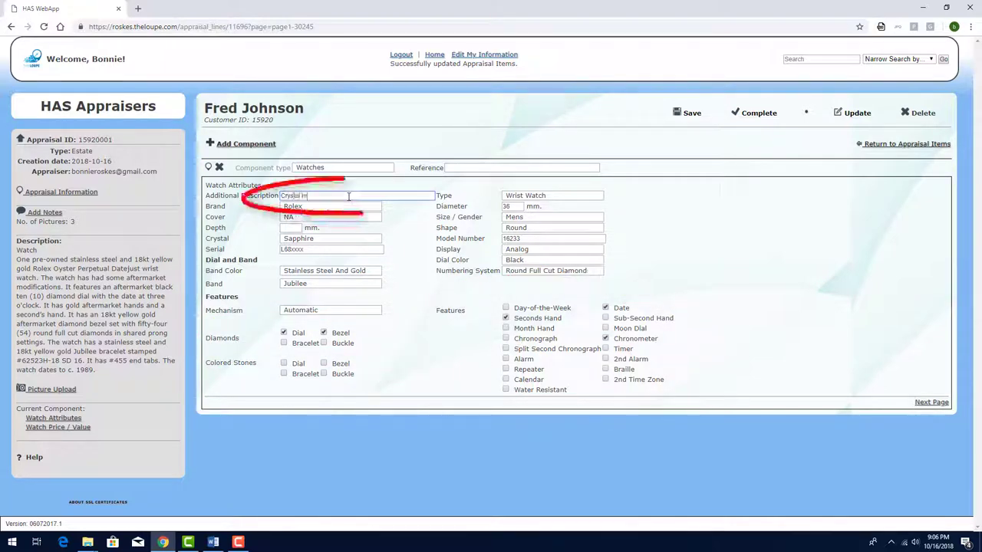
pyautogui.write('ay be alter ma')
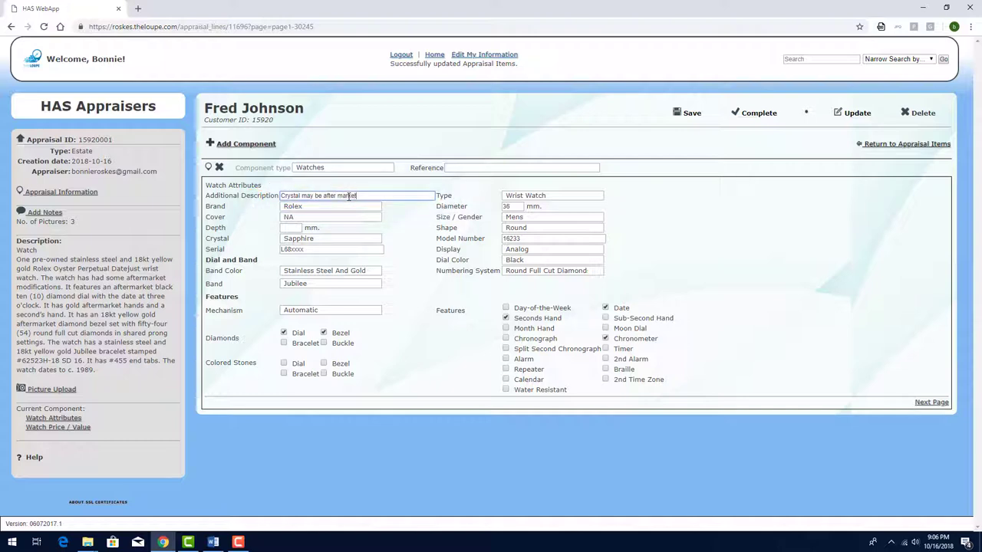
pyautogui.write('rket')
pyautogui.press('Tab')
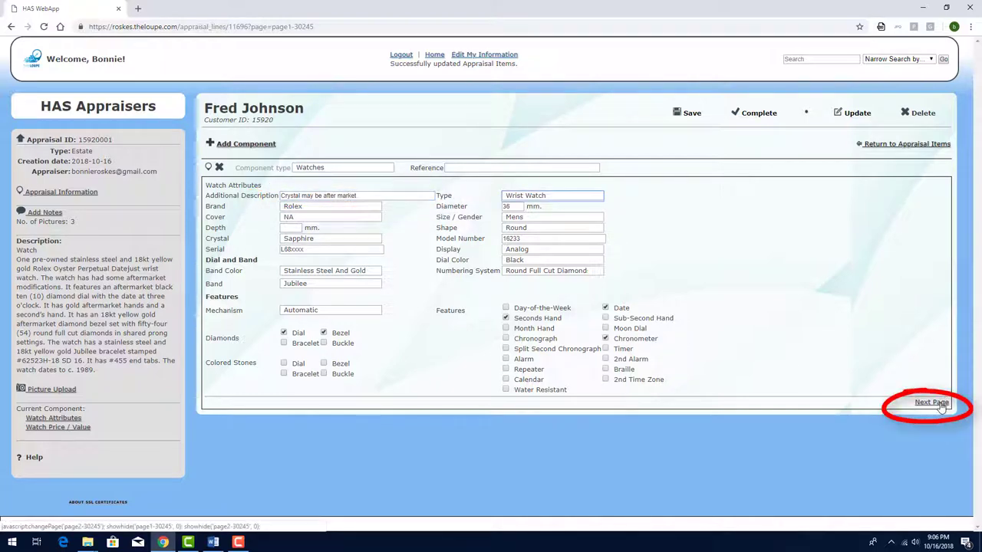
# Enter a 6000 wholesale cost for the watch and save the appraisal
pyautogui.click(931, 403)
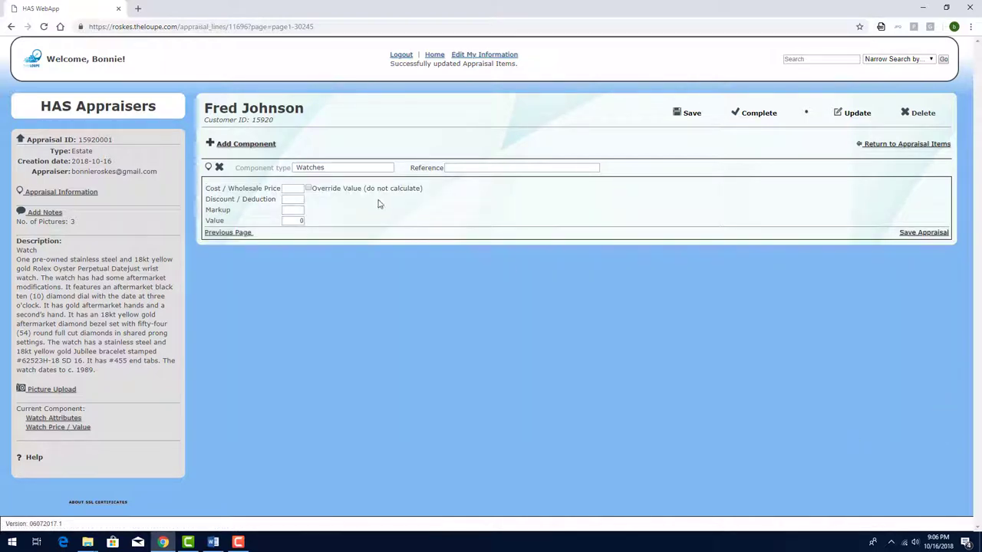
pyautogui.click(303, 190)
pyautogui.write('6000')
pyautogui.click(690, 115)
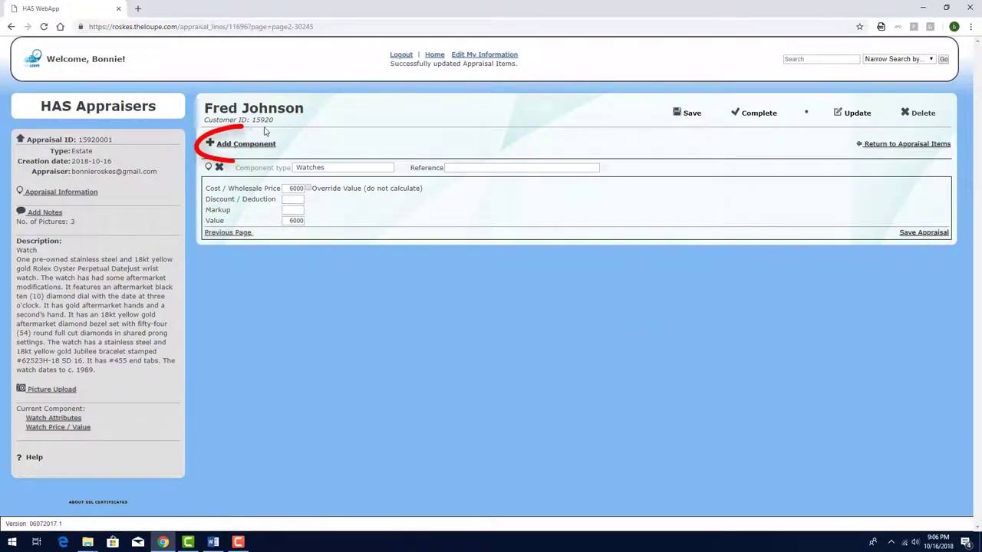
# Add a Diamond component and open its detail form
pyautogui.click(245, 143)
pyautogui.click(328, 250)
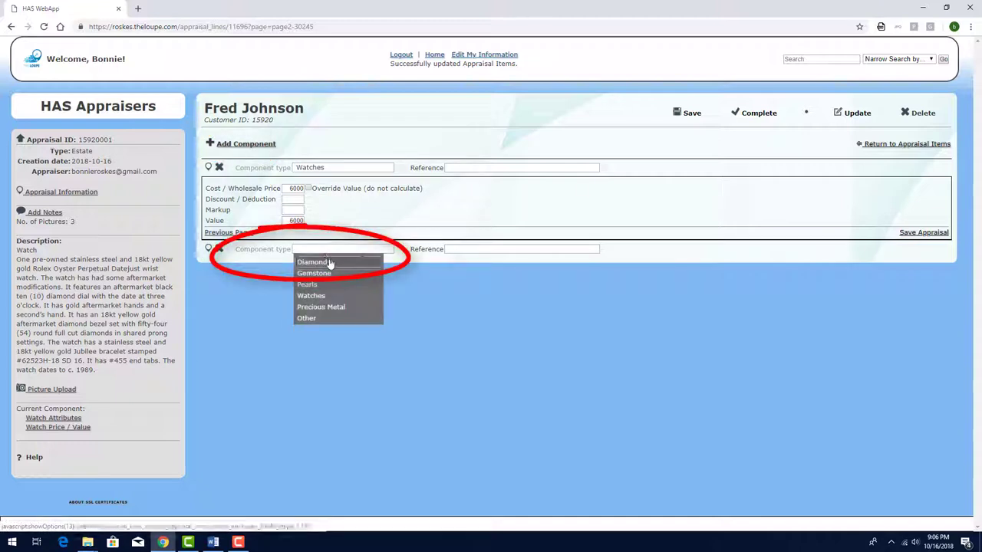
pyautogui.click(328, 262)
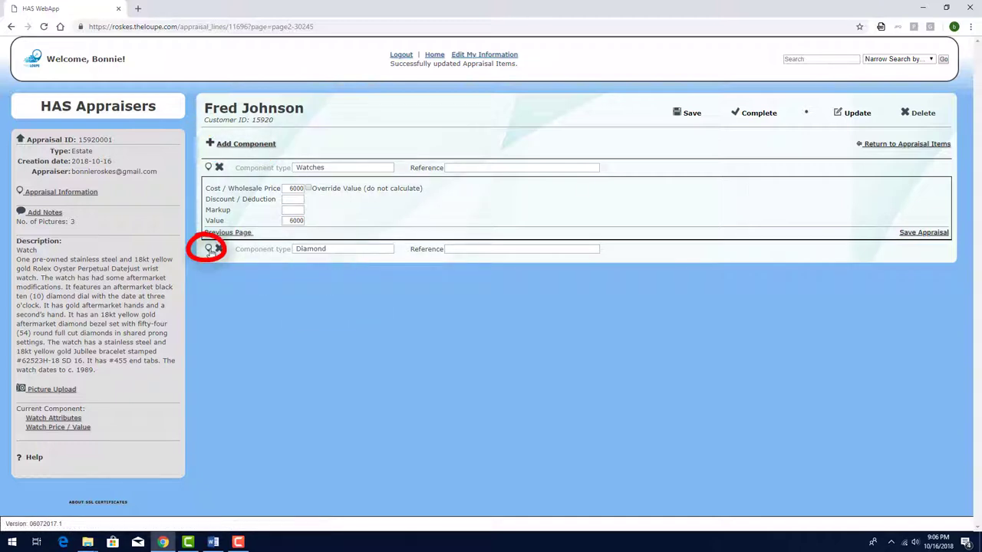
pyautogui.click(208, 249)
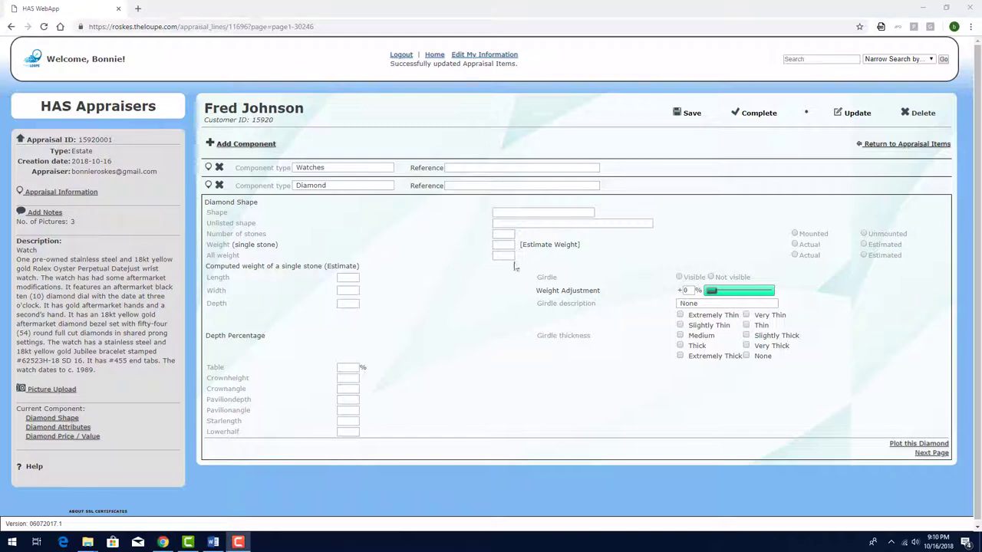
# Set the diamonds to Full Cut with single-stone weight 0.0 and colour F–G
pyautogui.click(512, 214)
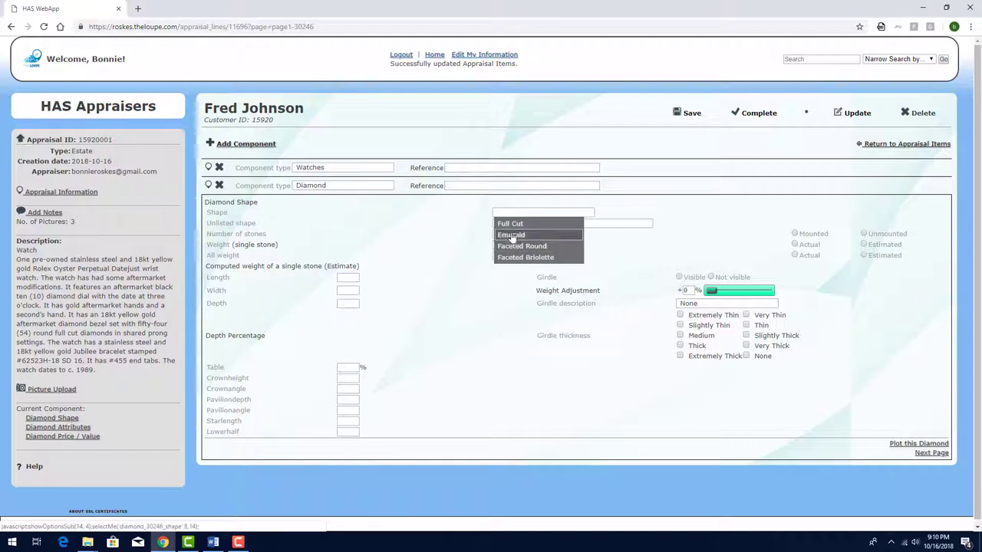
pyautogui.click(508, 224)
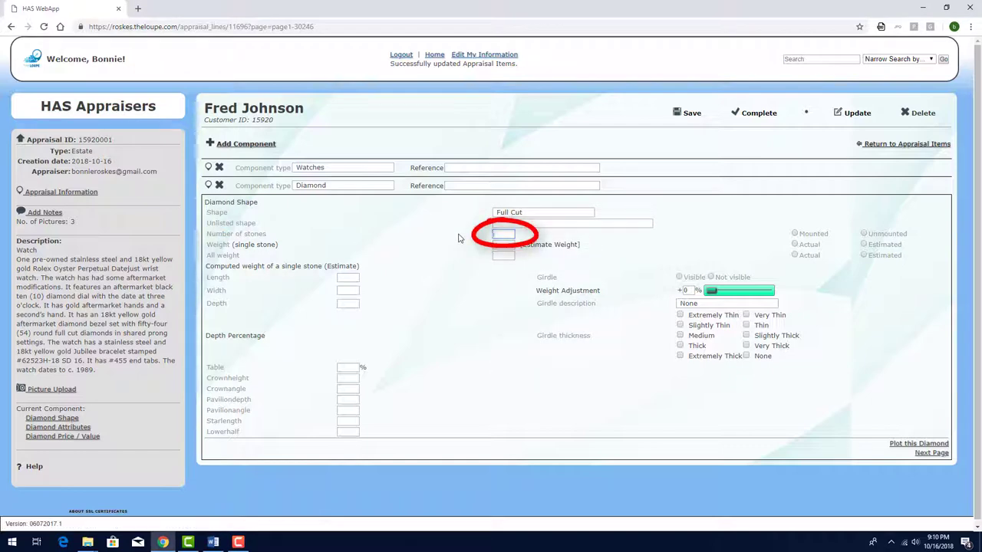
pyautogui.press('Tab')
pyautogui.write('0')
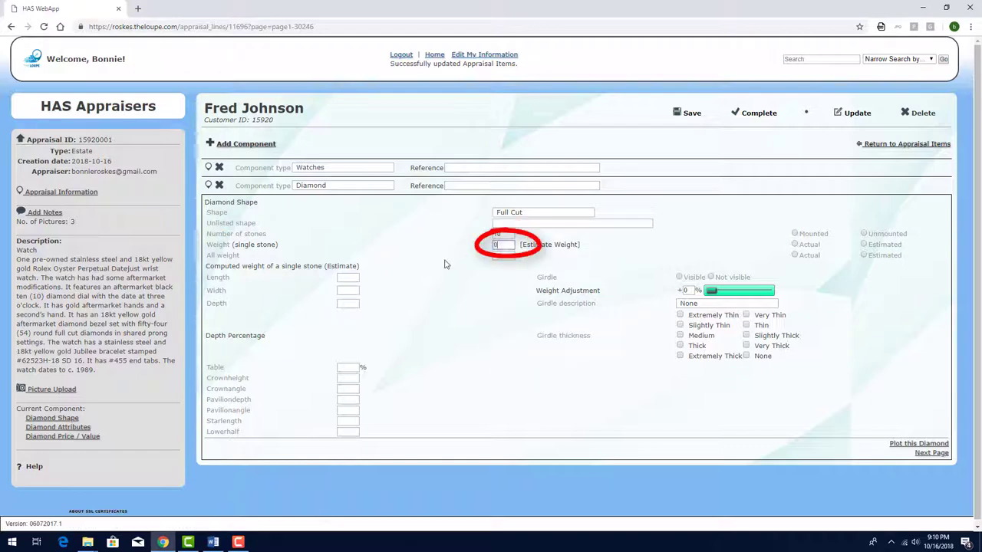
pyautogui.write('.0')
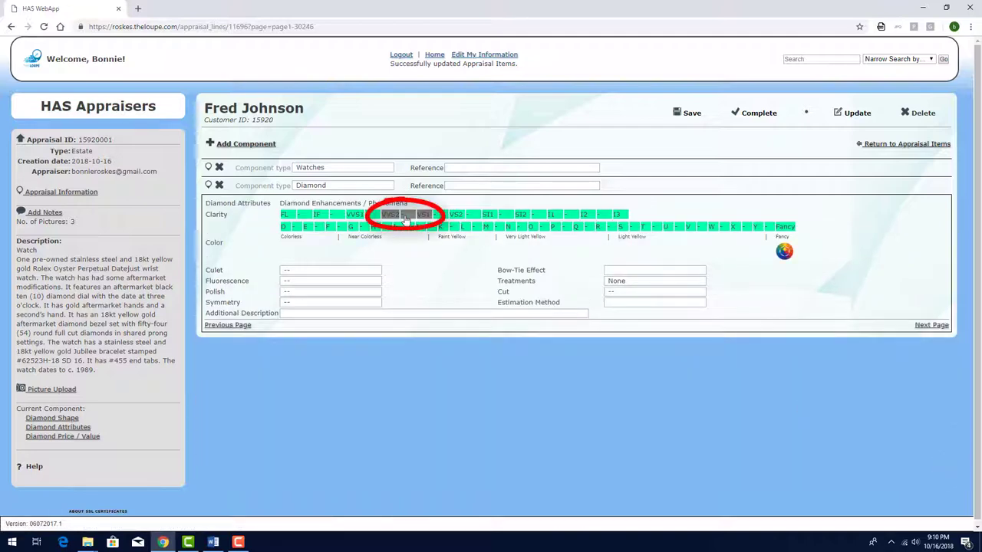
pyautogui.moveTo(353, 227); pyautogui.dragTo(330, 227)
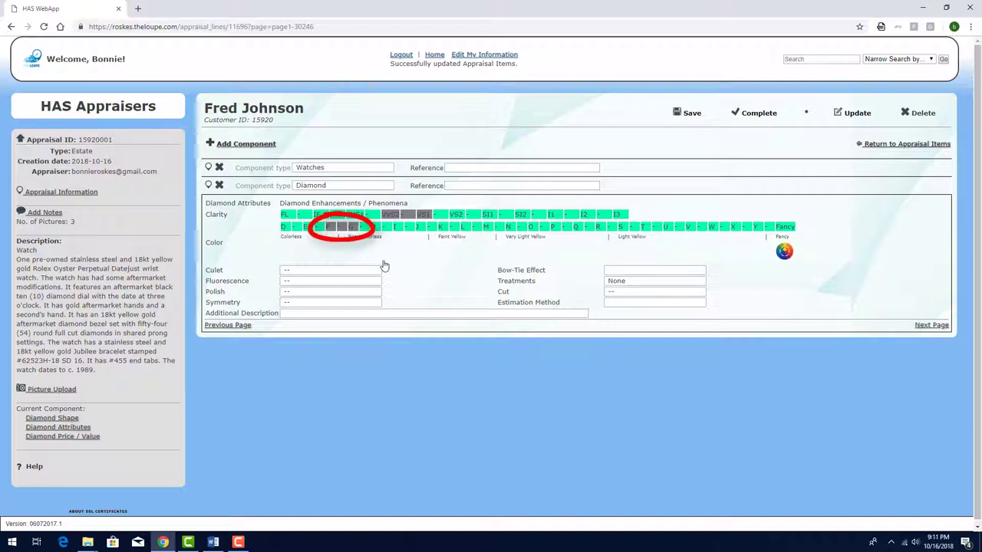
# Grade polish and symmetry Good and note 'Diamonds are als…' in the description
pyautogui.click(327, 292)
pyautogui.click(322, 336)
pyautogui.click(320, 302)
pyautogui.click(320, 348)
pyautogui.click(352, 314)
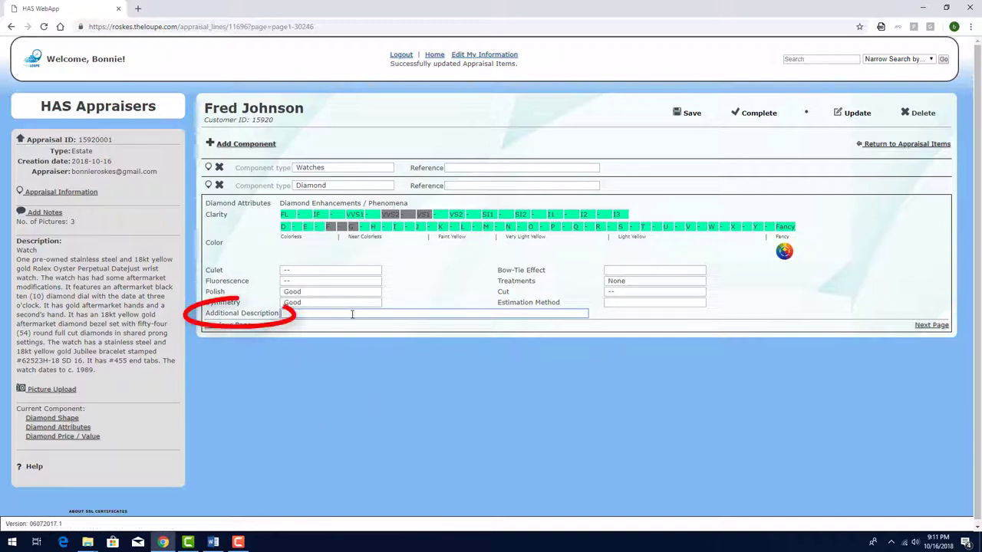
pyautogui.write('Diamonds are als')
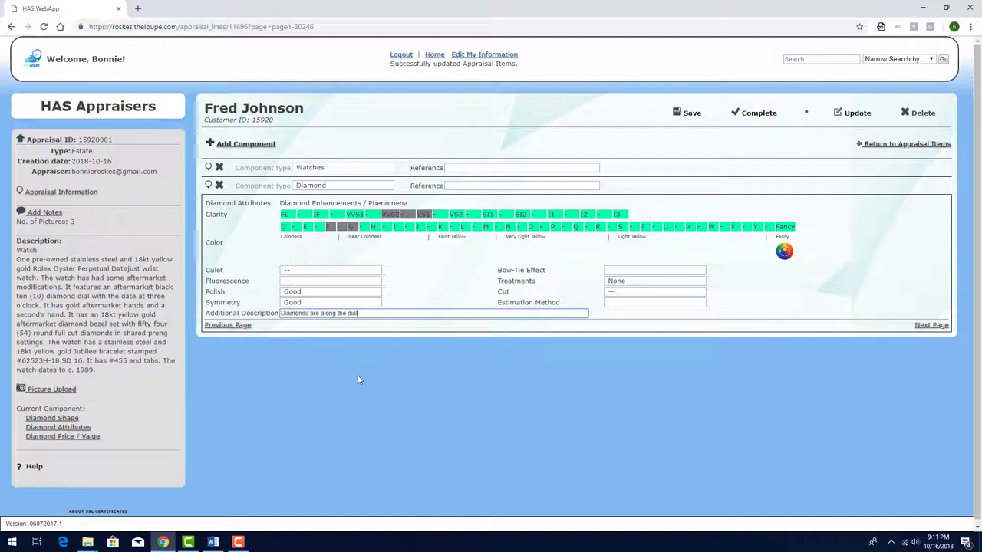
# Set this diamond component's pricing to do not price
pyautogui.click(931, 326)
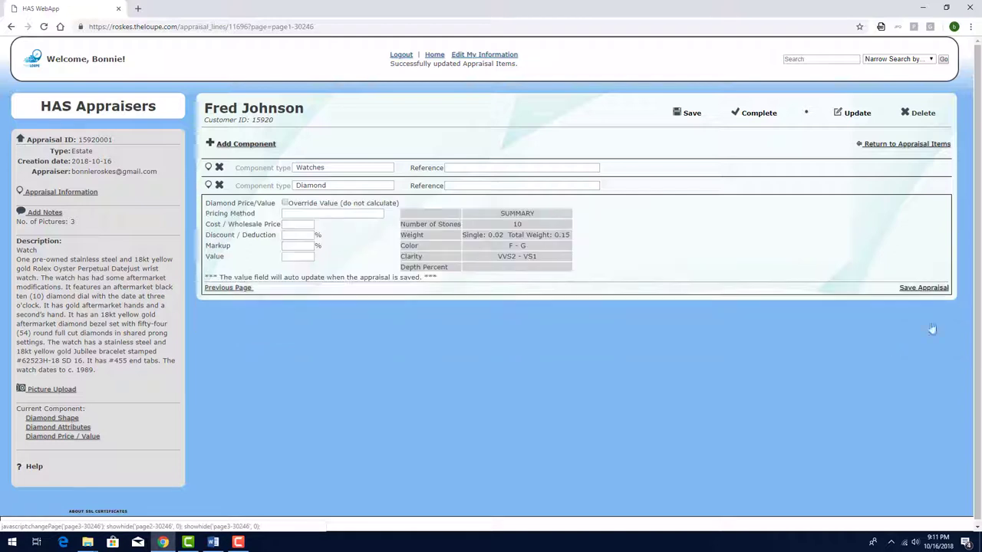
pyautogui.click(334, 214)
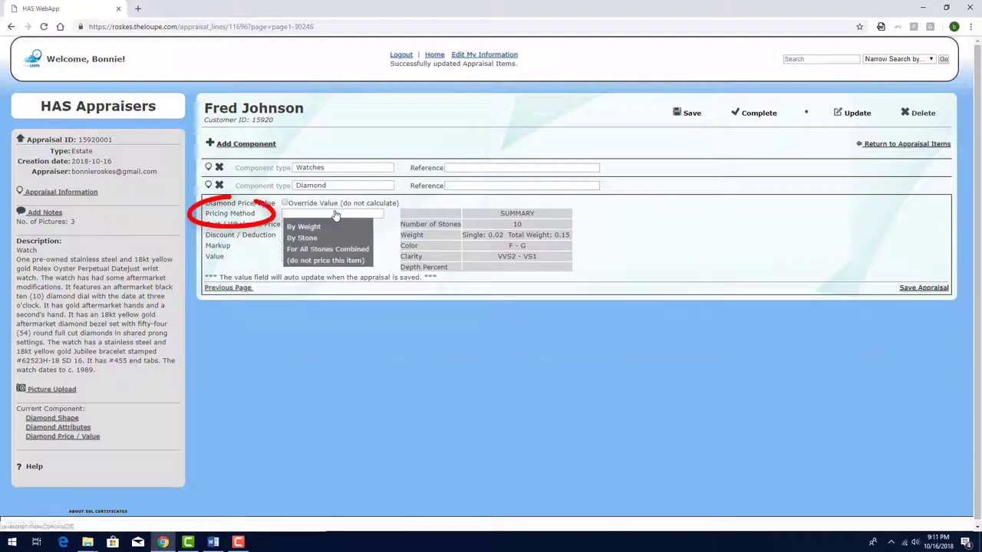
pyautogui.click(325, 261)
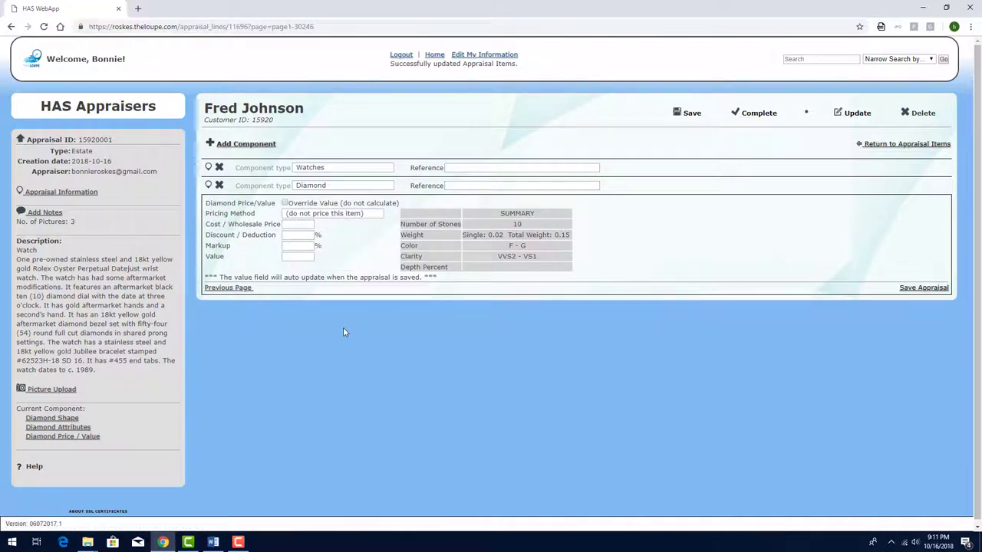
# Add another Diamond component with Full Cut shape
pyautogui.click(246, 145)
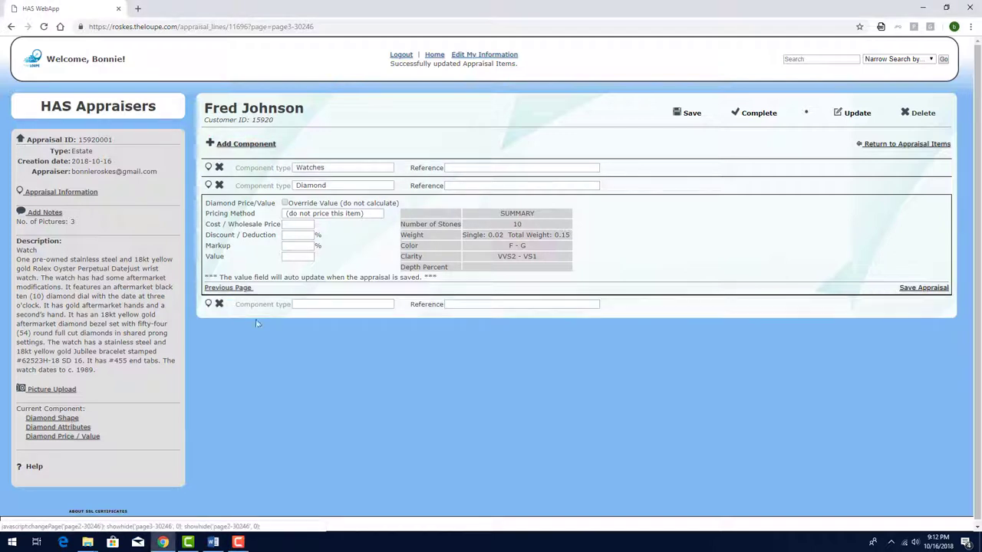
pyautogui.click(301, 305)
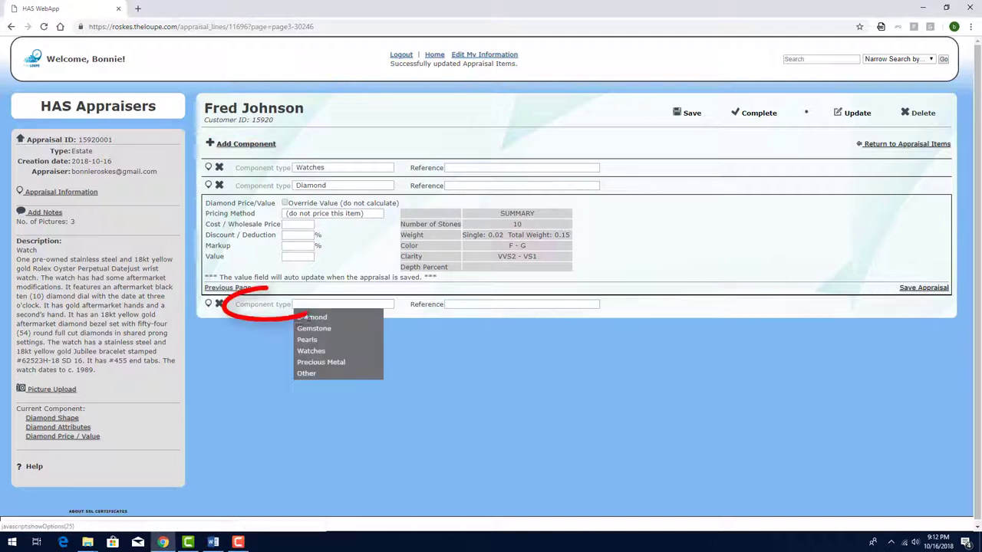
pyautogui.click(313, 317)
pyautogui.click(209, 304)
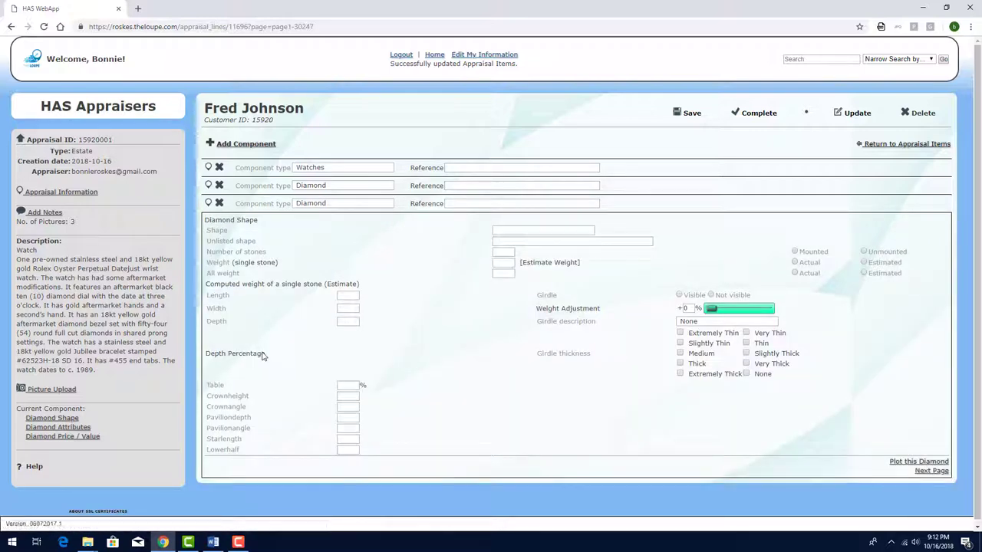
pyautogui.click(529, 230)
pyautogui.click(510, 242)
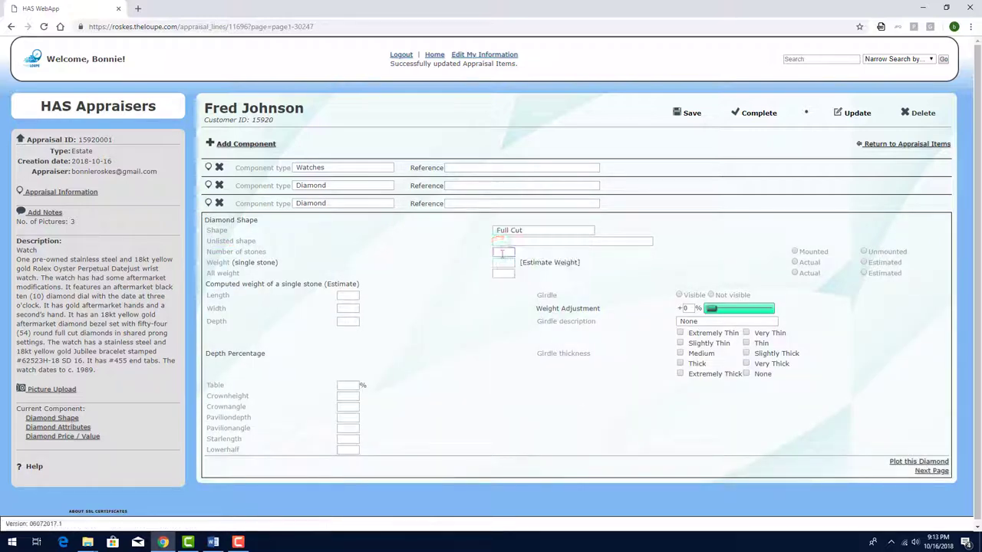
# Enter 54 stones at 0.02 each, measuring 1.7 × 1.7 × 1.2
pyautogui.click(502, 251)
pyautogui.write('54')
pyautogui.click(487, 285)
pyautogui.click(499, 263)
pyautogui.write('0.02')
pyautogui.press('Tab')
pyautogui.write('1.7')
pyautogui.press('Tab')
pyautogui.write('1.7')
pyautogui.press('Tab')
pyautogui.write('1.2')
pyautogui.press('Tab')
# Grade colour G, polish and symmetry Good, and note 'Diamonds are in the bezel'
pyautogui.click(926, 473)
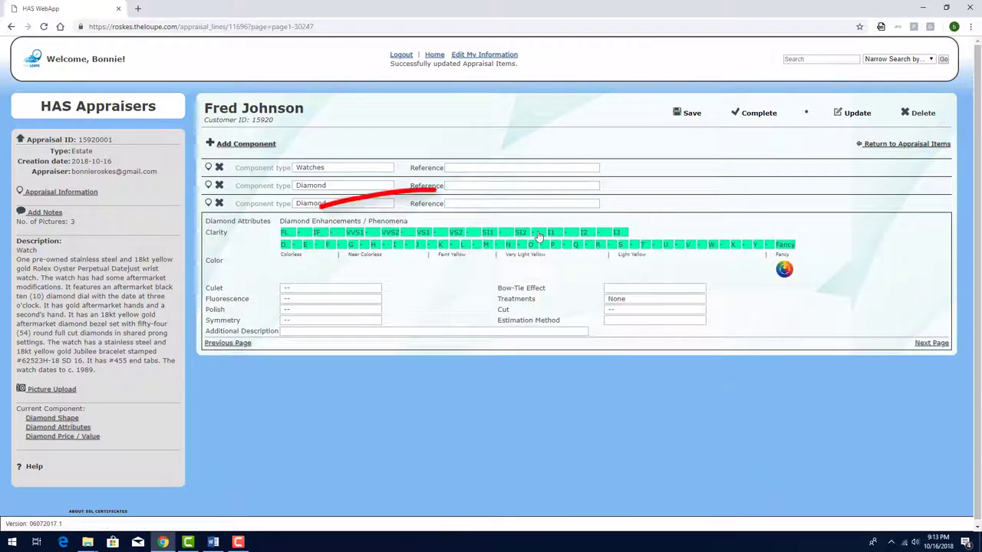
pyautogui.click(354, 242)
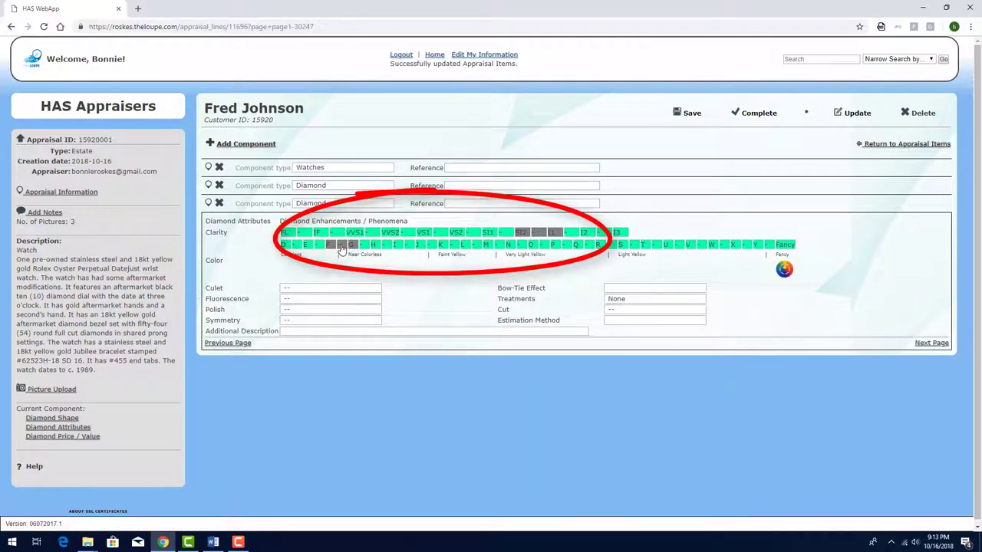
pyautogui.click(308, 309)
pyautogui.click(310, 354)
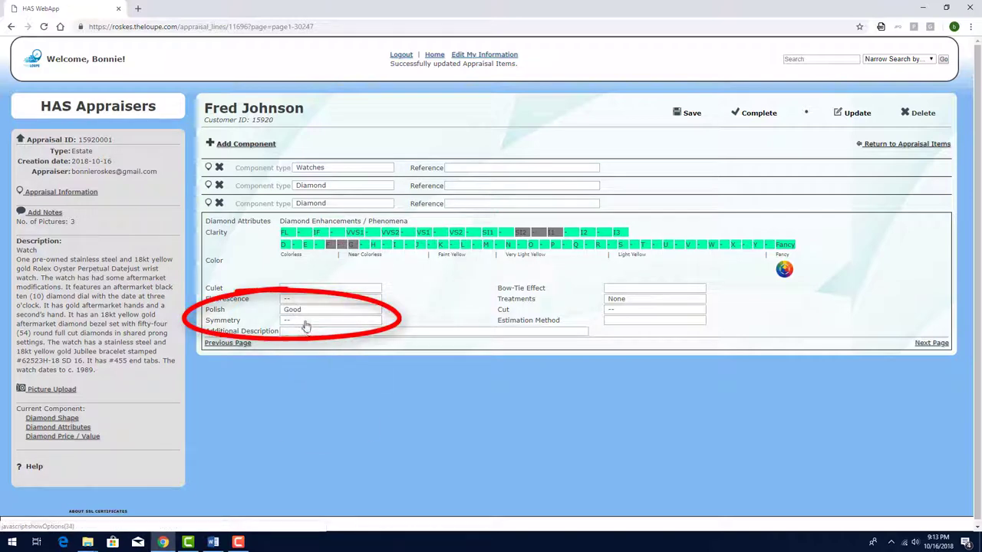
pyautogui.click(326, 320)
pyautogui.click(313, 366)
pyautogui.press('Tab')
pyautogui.write('Diamonds are in the bezel')
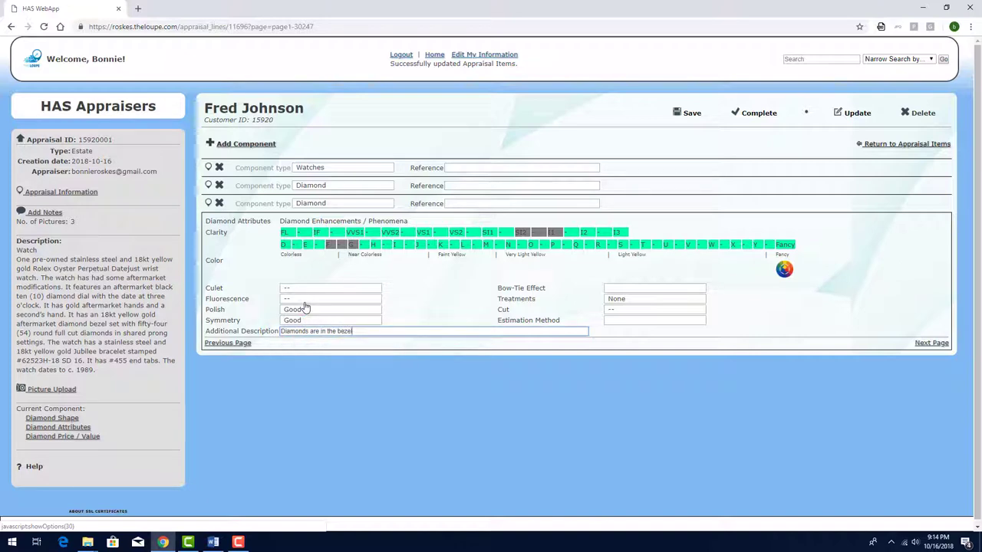
# Leave the bezel diamonds unpriced and complete the appraisal, downloading its PDF
pyautogui.click(934, 345)
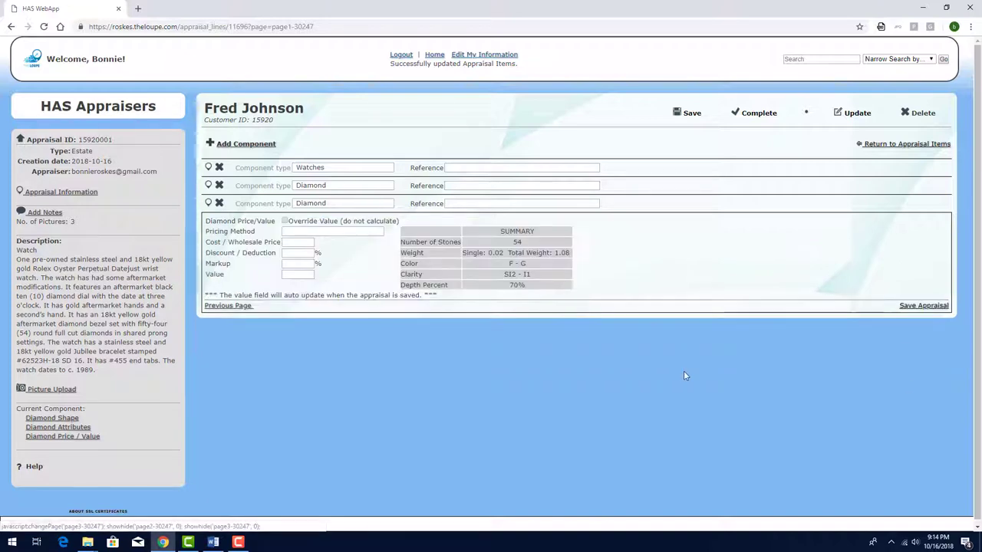
pyautogui.click(332, 231)
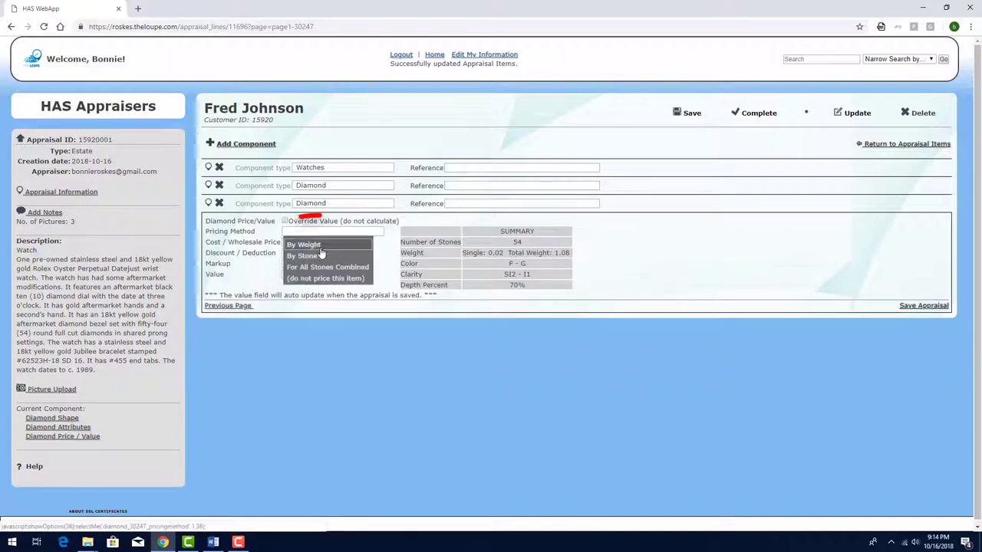
pyautogui.click(326, 280)
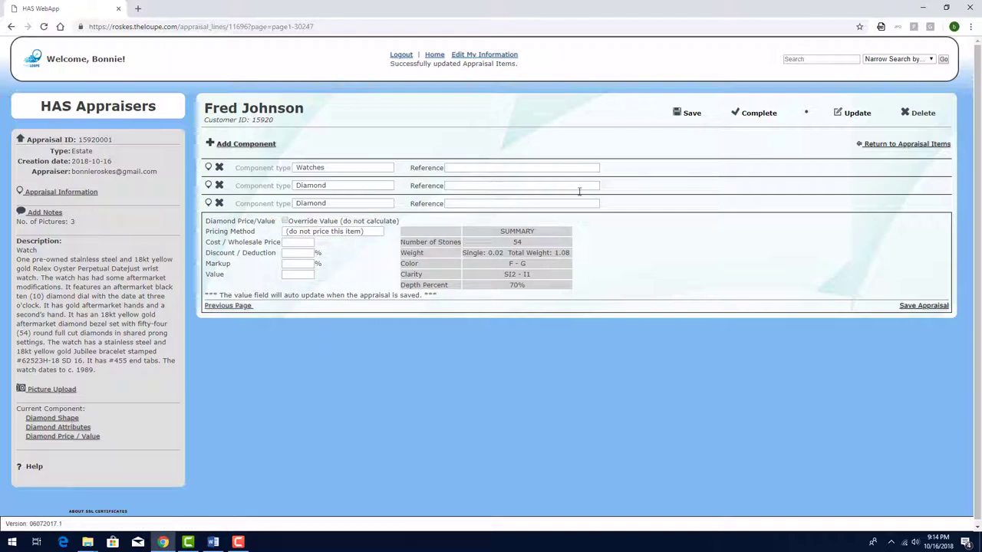
pyautogui.click(746, 119)
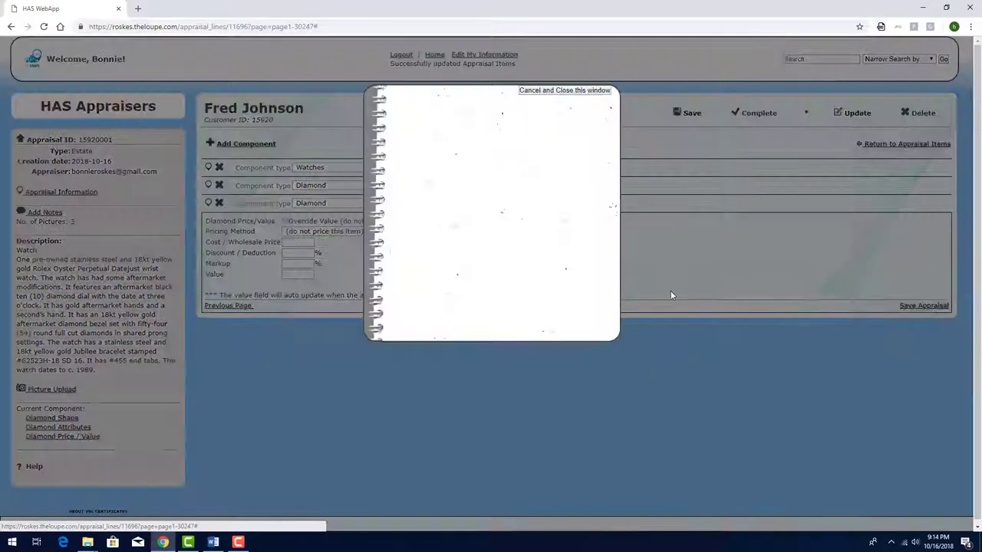
pyautogui.click(475, 256)
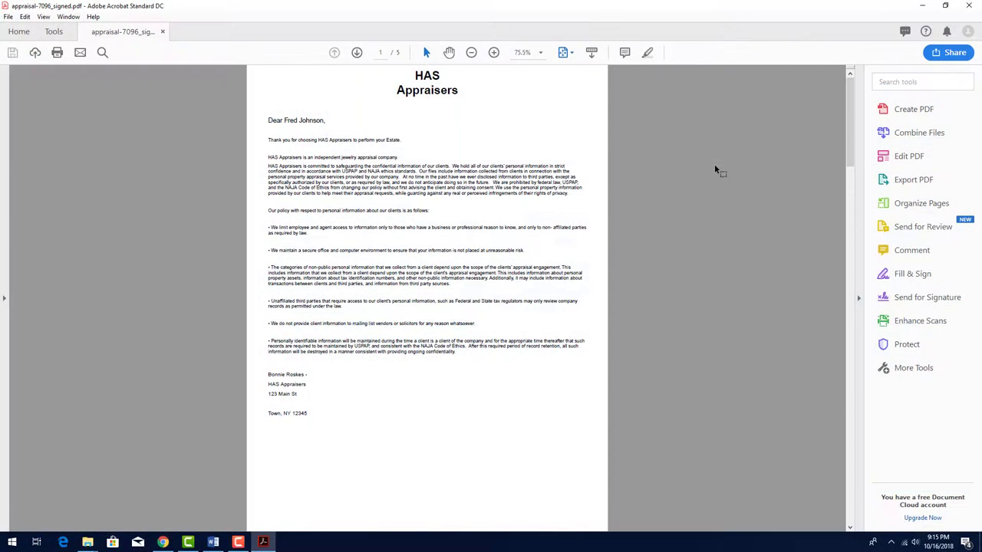
# Scroll the appraisal PDF down to page 5, showing diamond grading and the $6,000 value
pyautogui.scroll(-5, 714, 163)
pyautogui.scroll(-3, 714, 163)
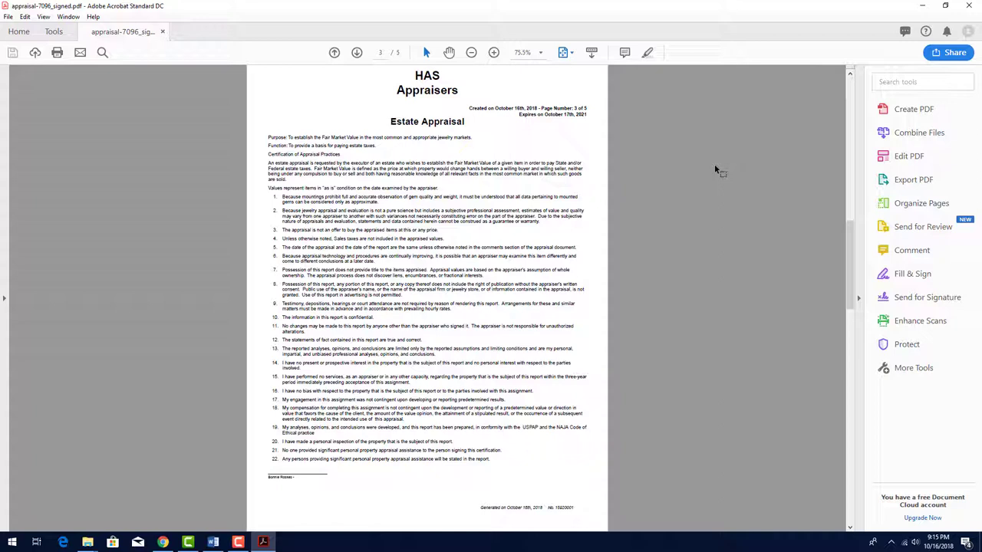
pyautogui.scroll(-3, 714, 163)
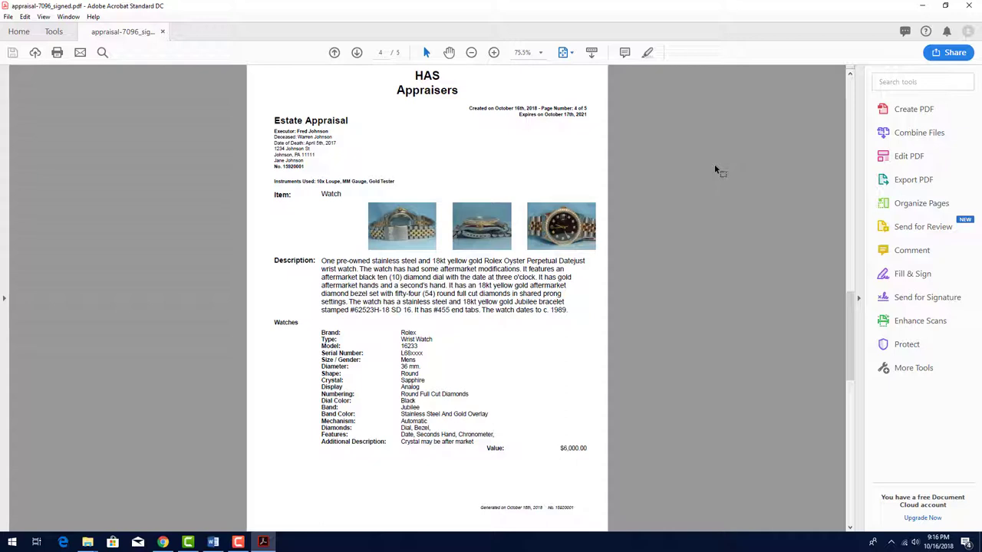
pyautogui.scroll(-3, 714, 163)
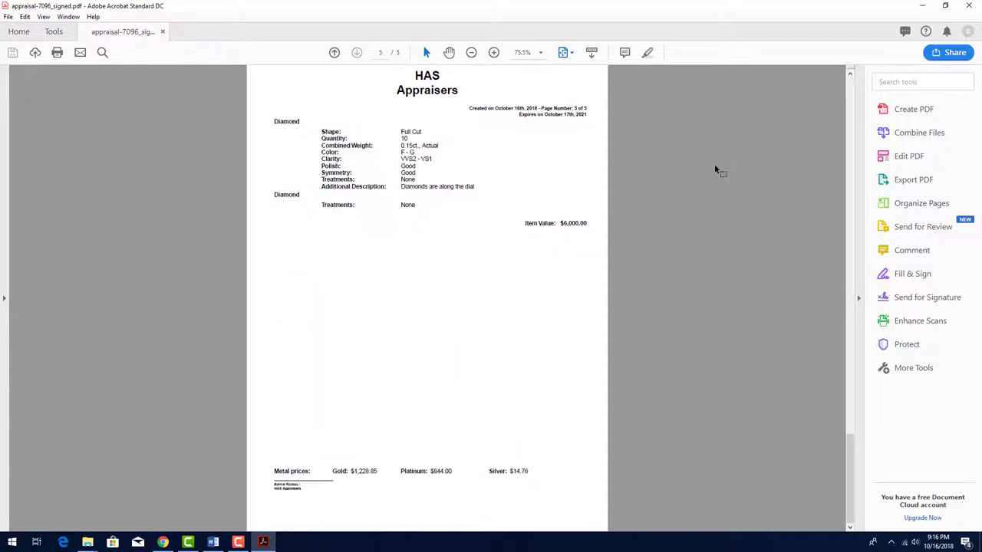